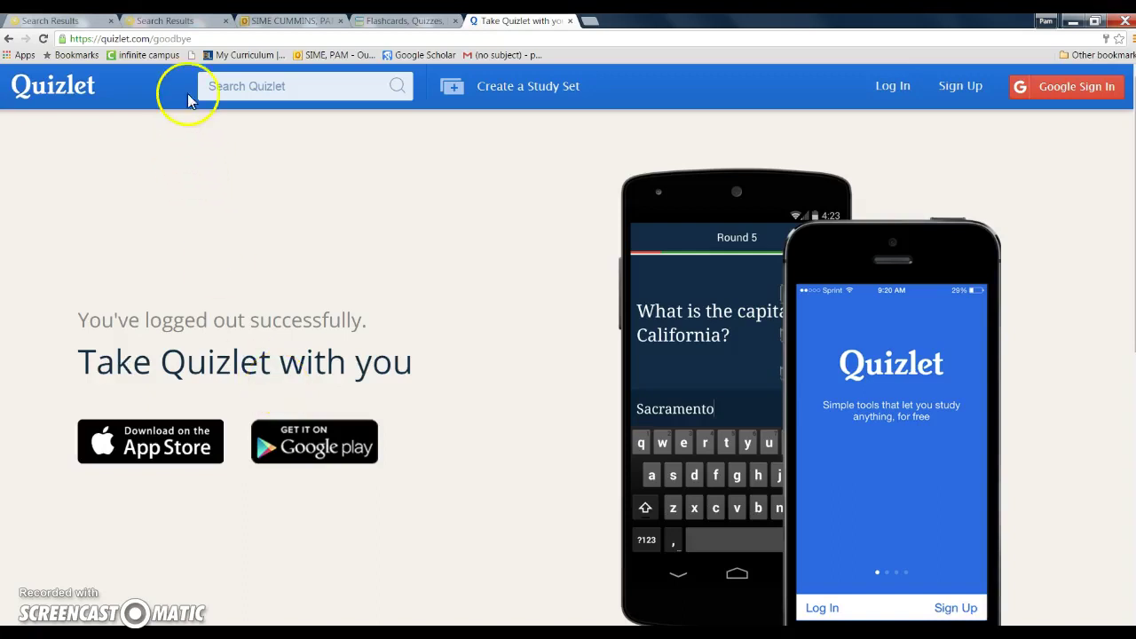
Navigate the browser from the goodbye page to quizlet.com
left_click(205, 39)
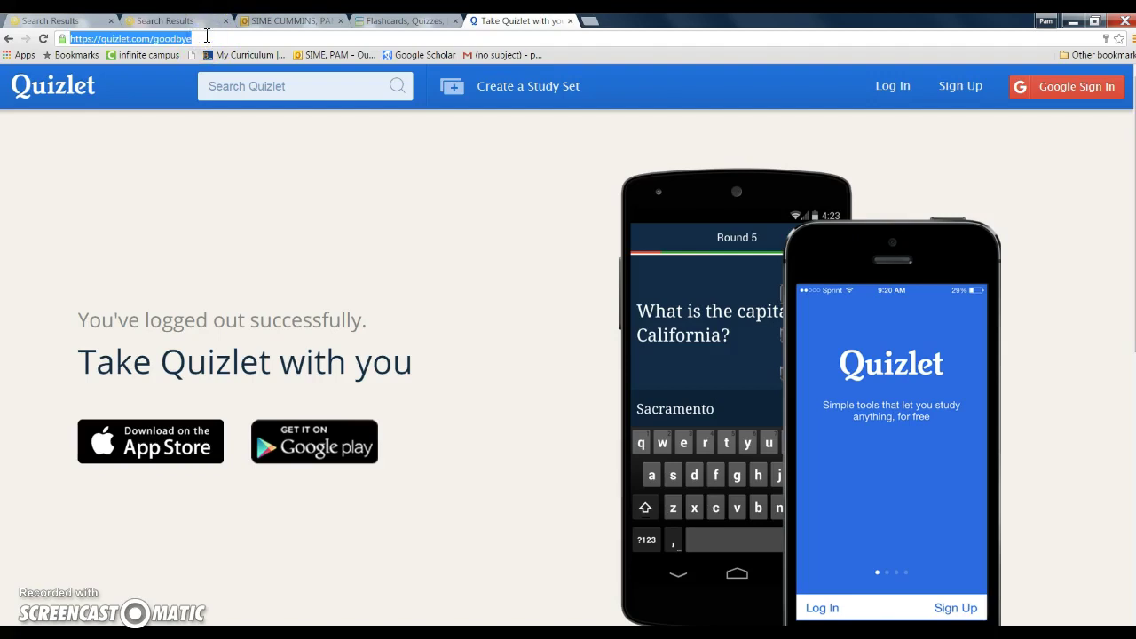
type("quizlet")
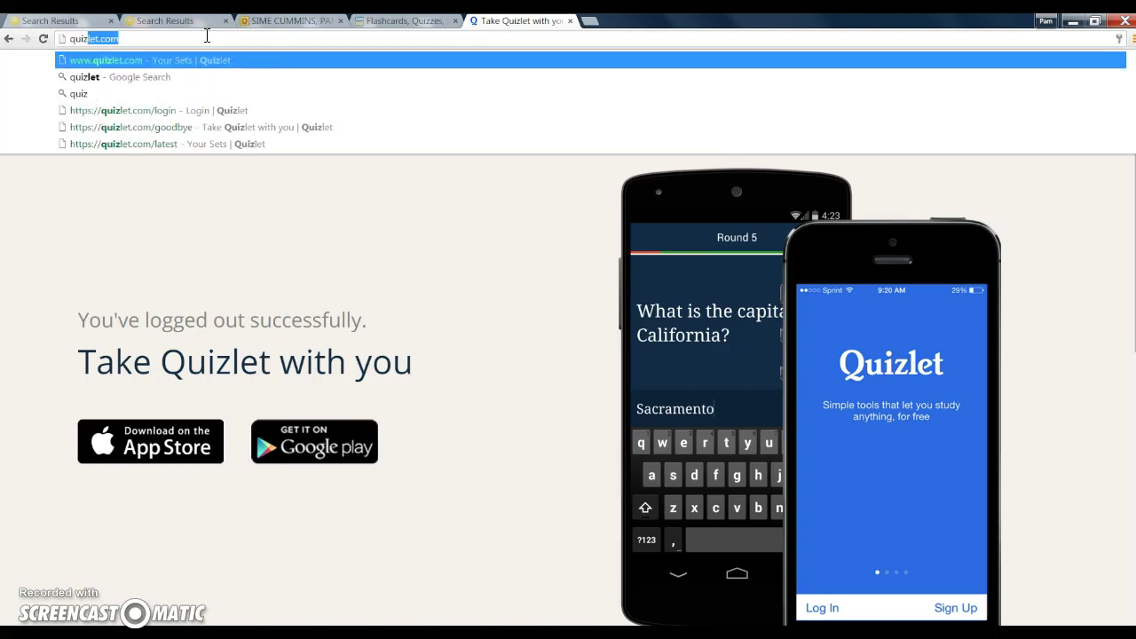
type(".com")
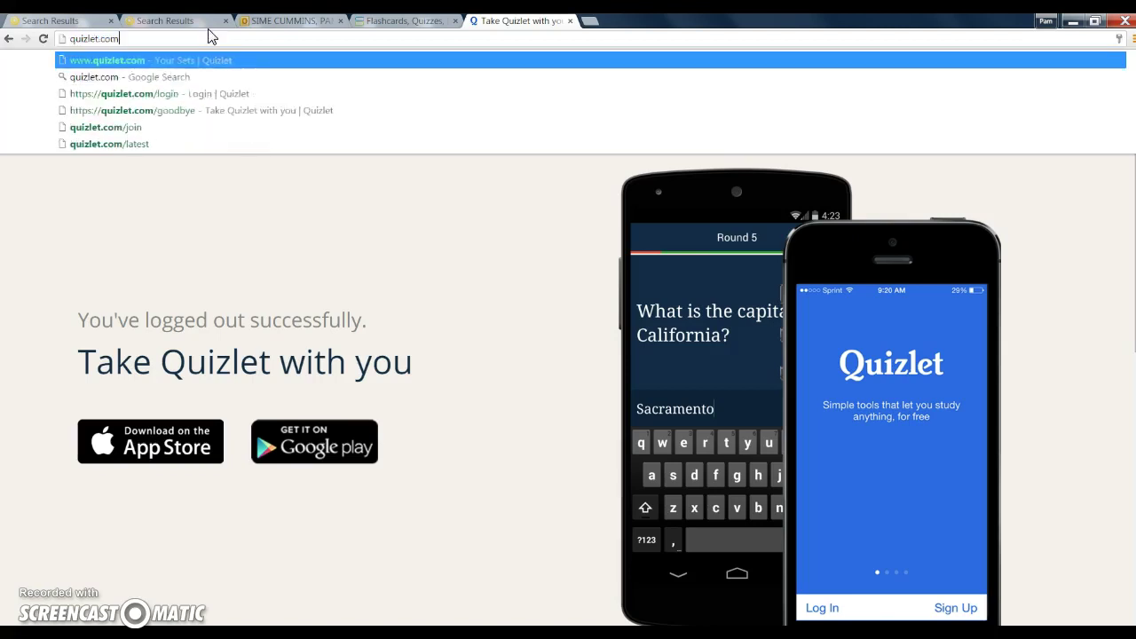
key("Return")
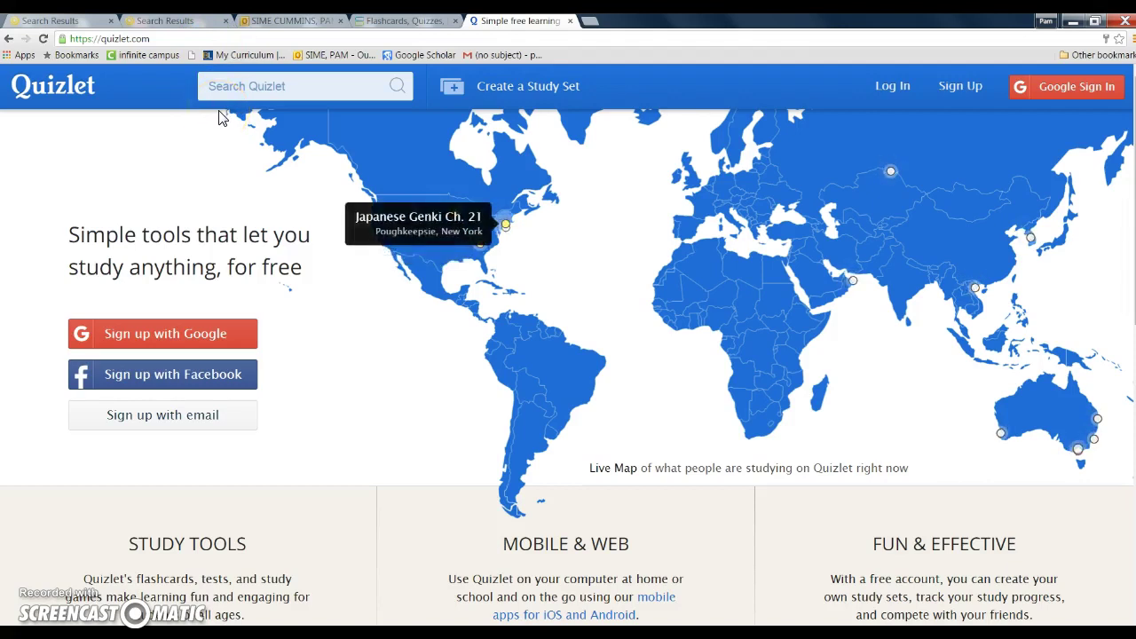
Go through Log In to Quizlet's Create a Quizlet Account sign-up page
left_click(318, 93)
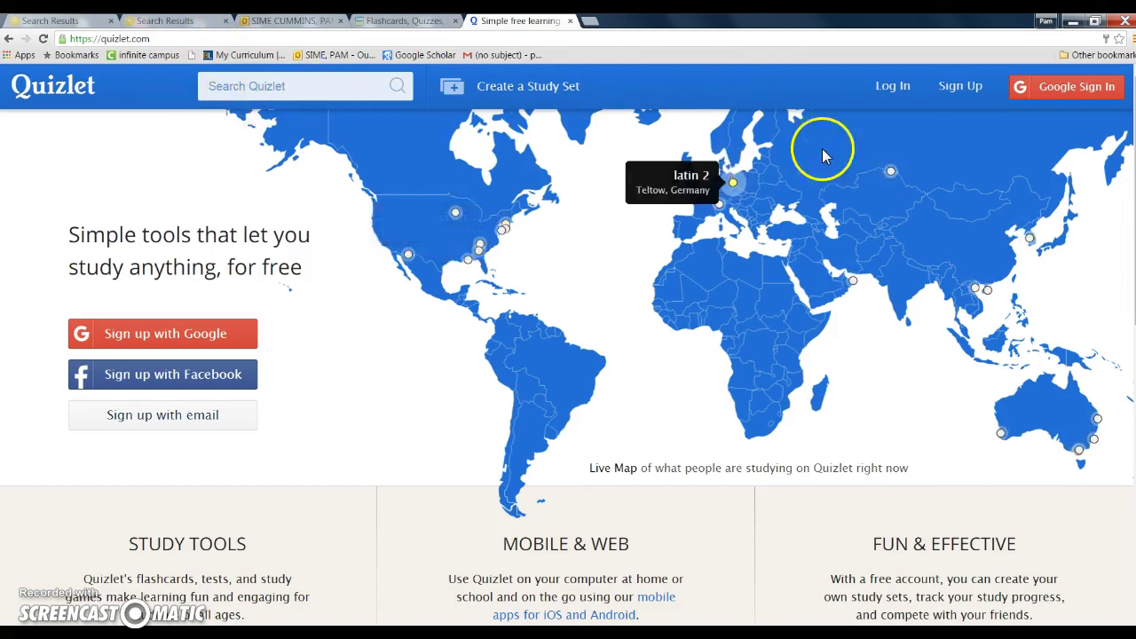
left_click(893, 89)
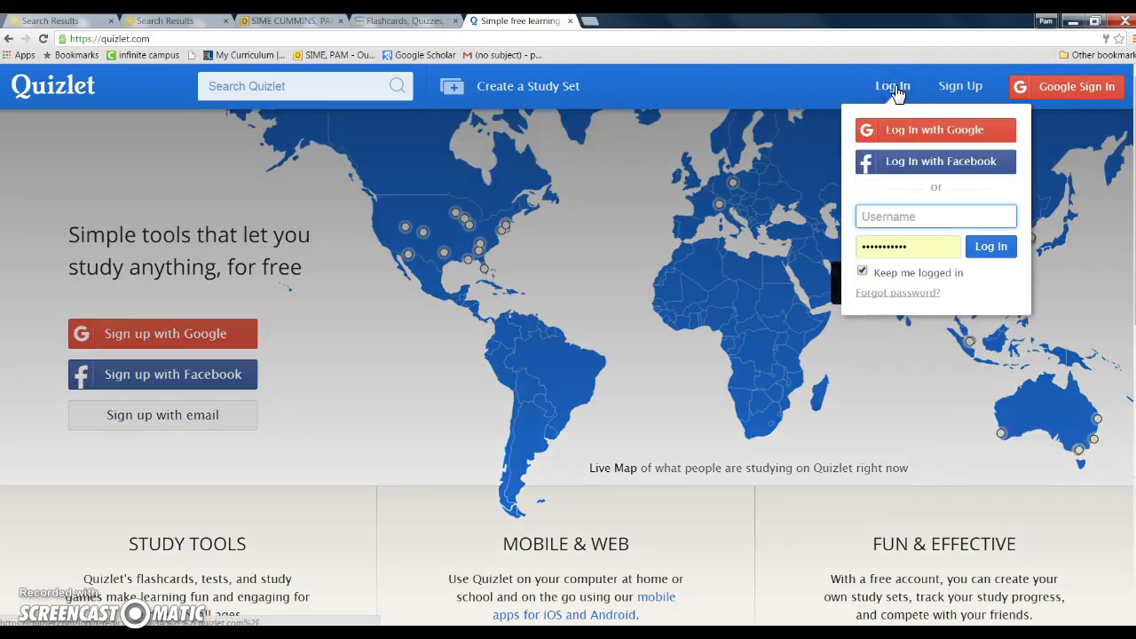
left_click(957, 86)
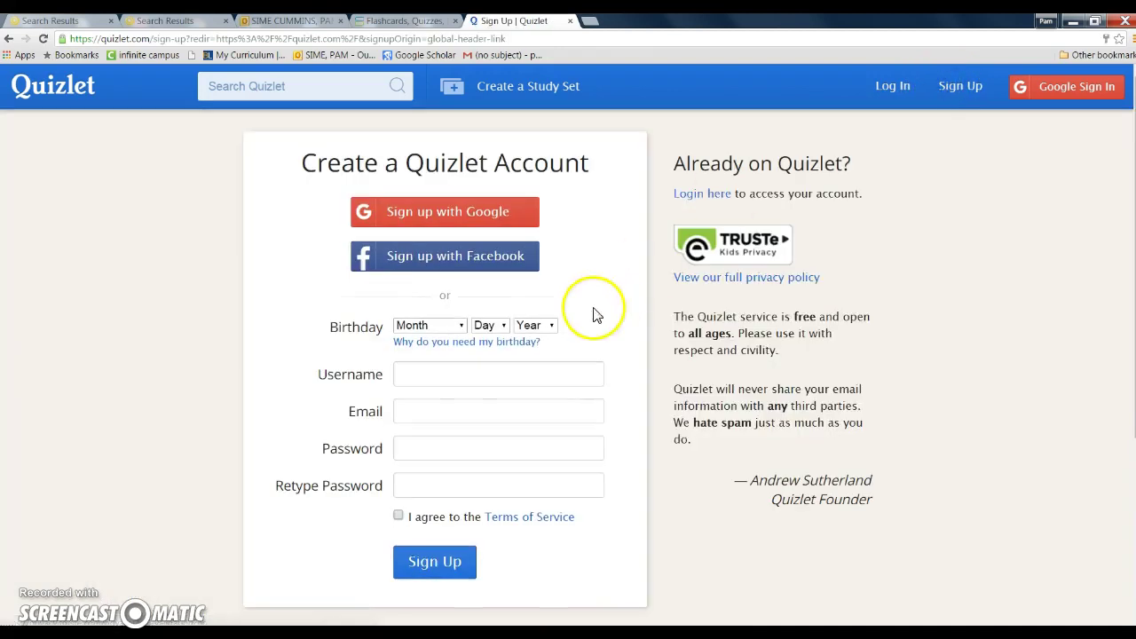
Enter a username and set the birthday dropdowns to January 1, 1982
left_click(462, 373)
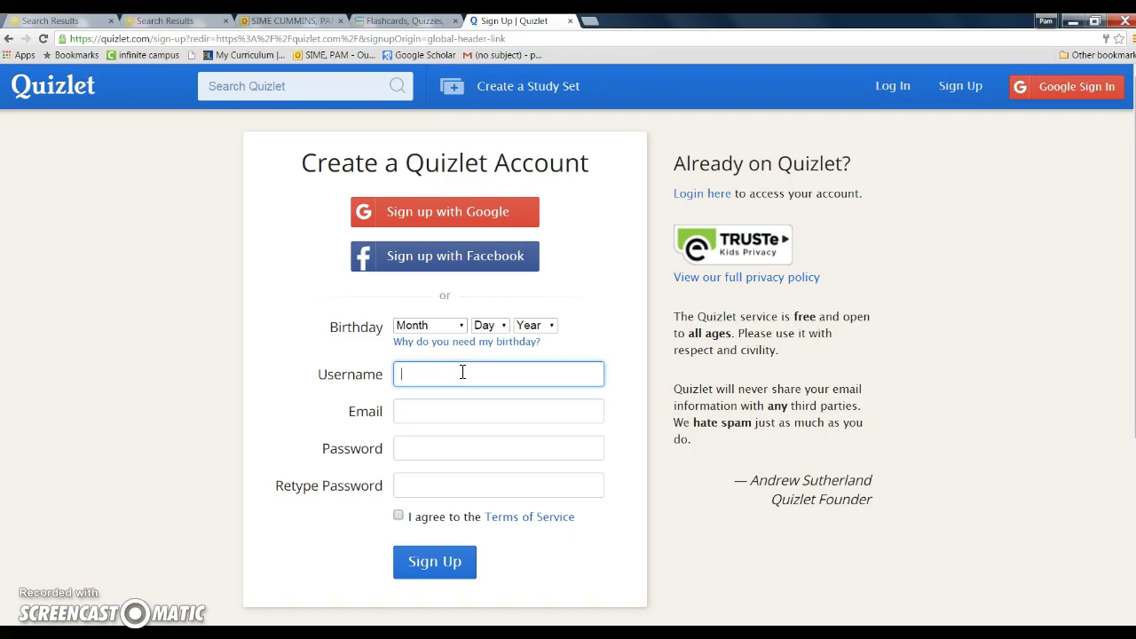
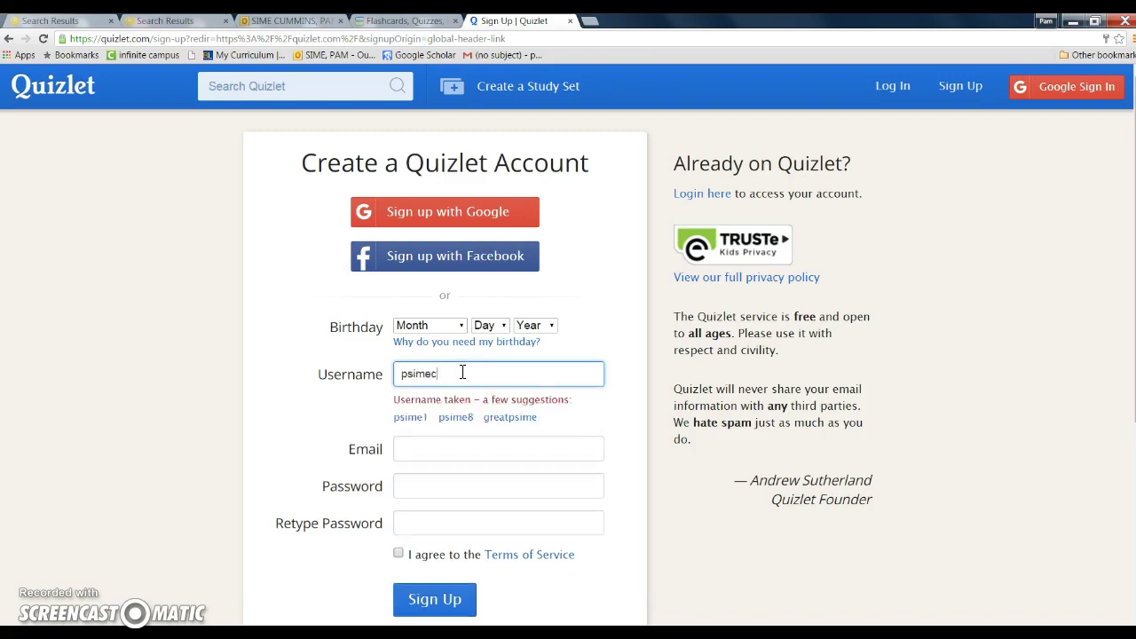
left_click(453, 326)
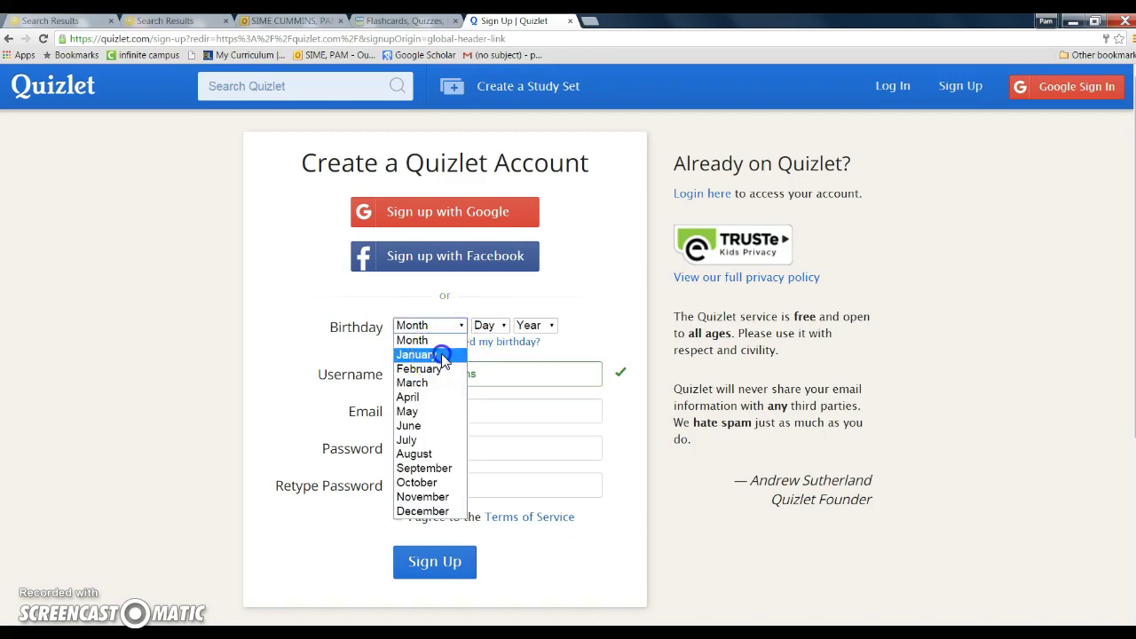
left_click(438, 355)
left_click(503, 326)
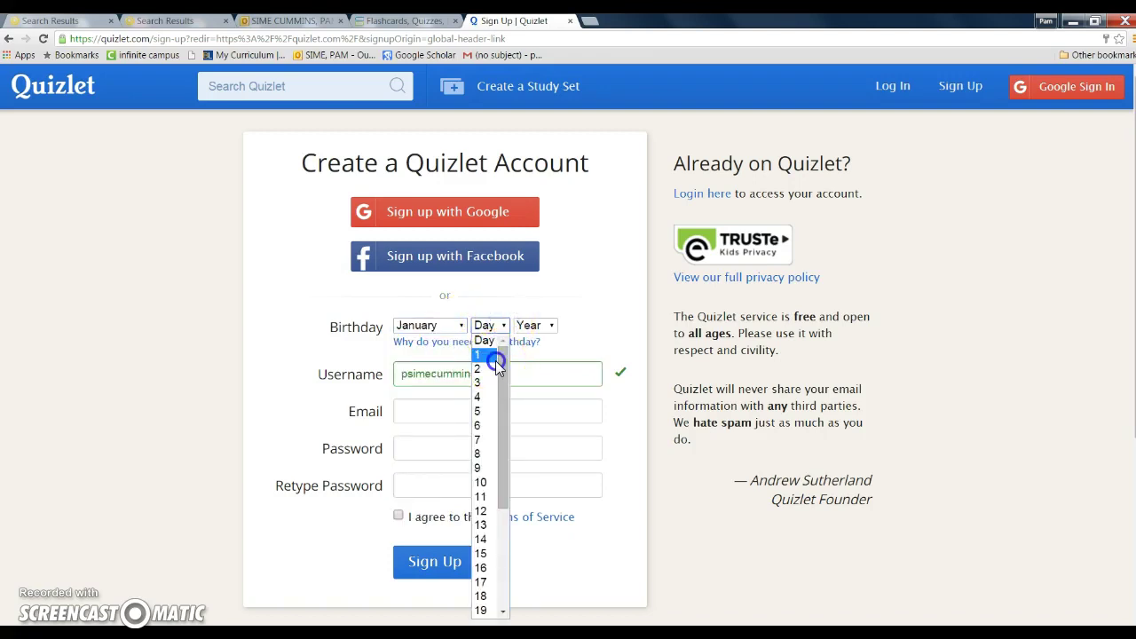
left_click(495, 354)
left_click(552, 327)
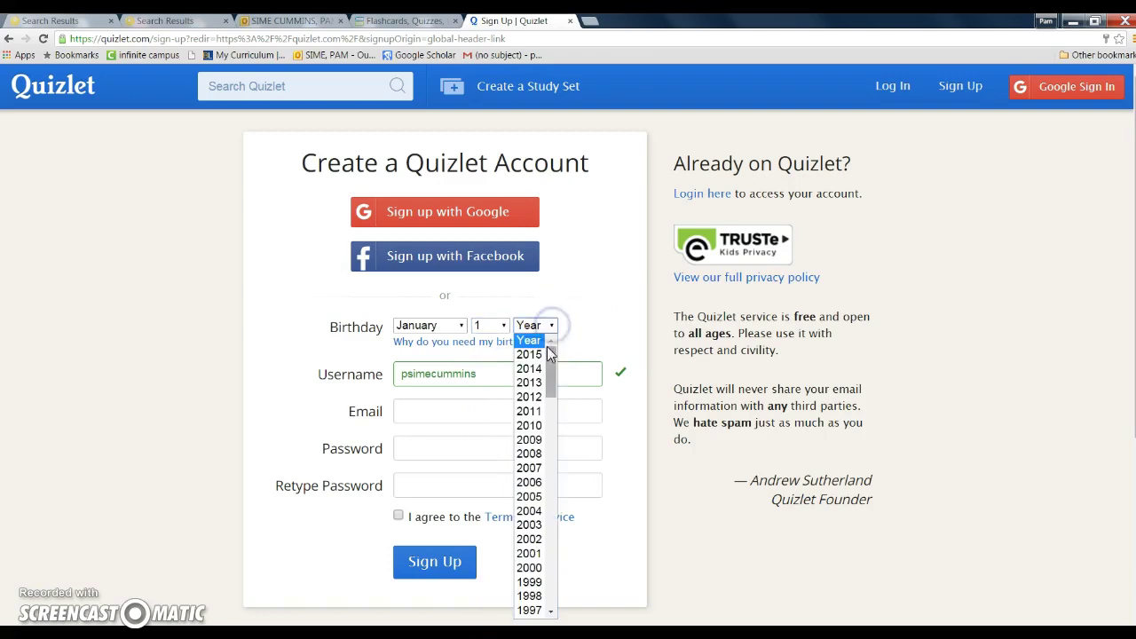
left_click_drag(552, 384, 553, 469)
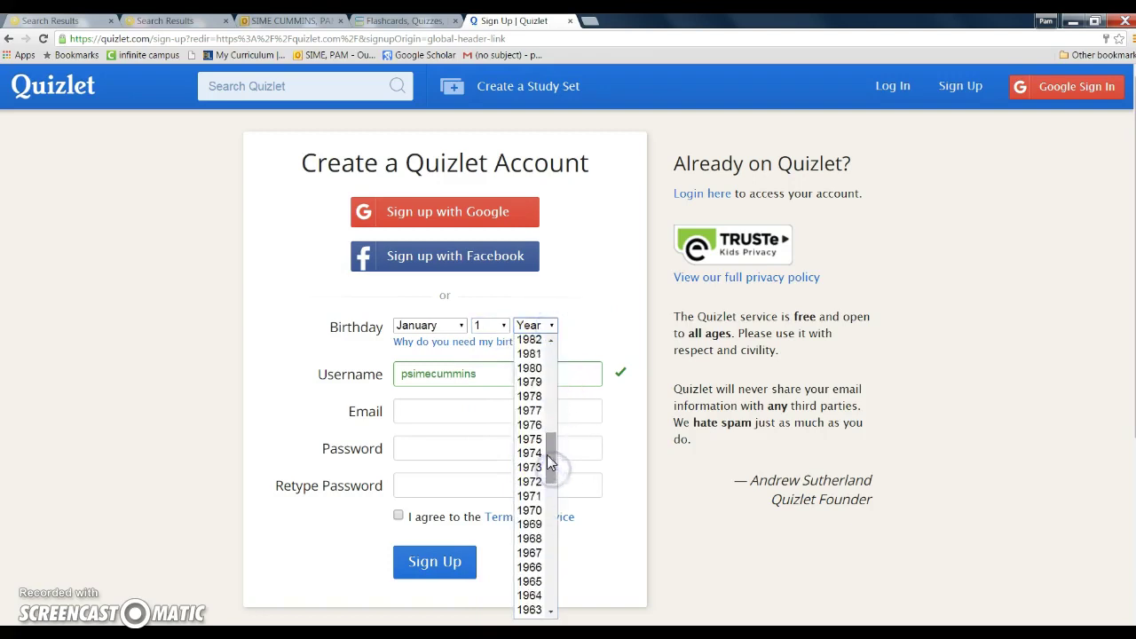
left_click(531, 340)
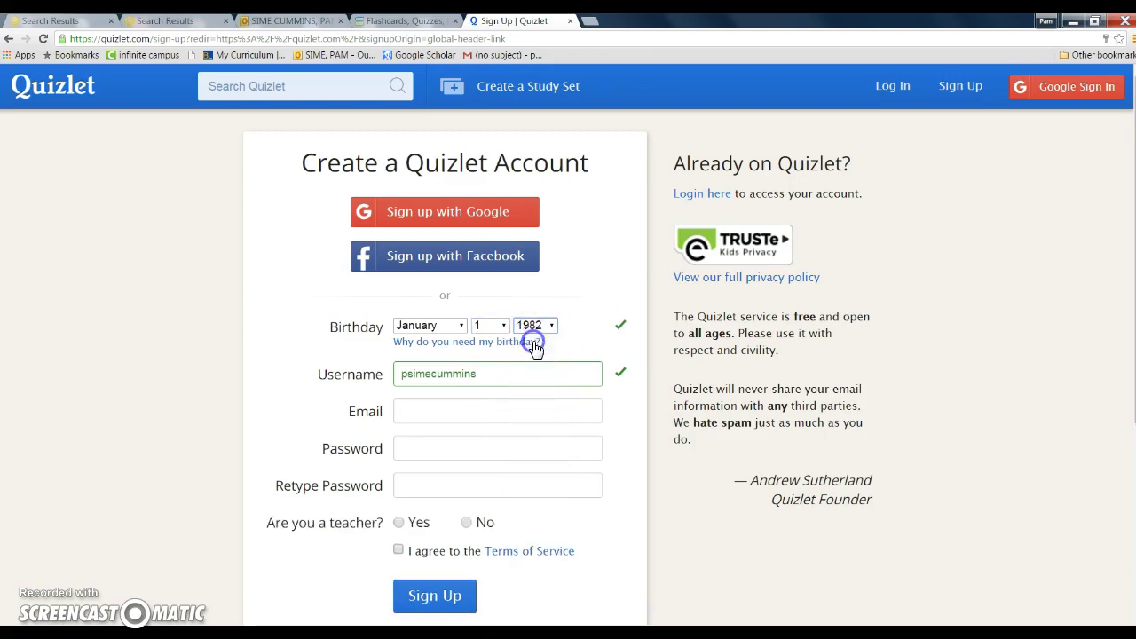
Fill in the account e-mail from the saved suggestion and enter the password twice
left_click(420, 412)
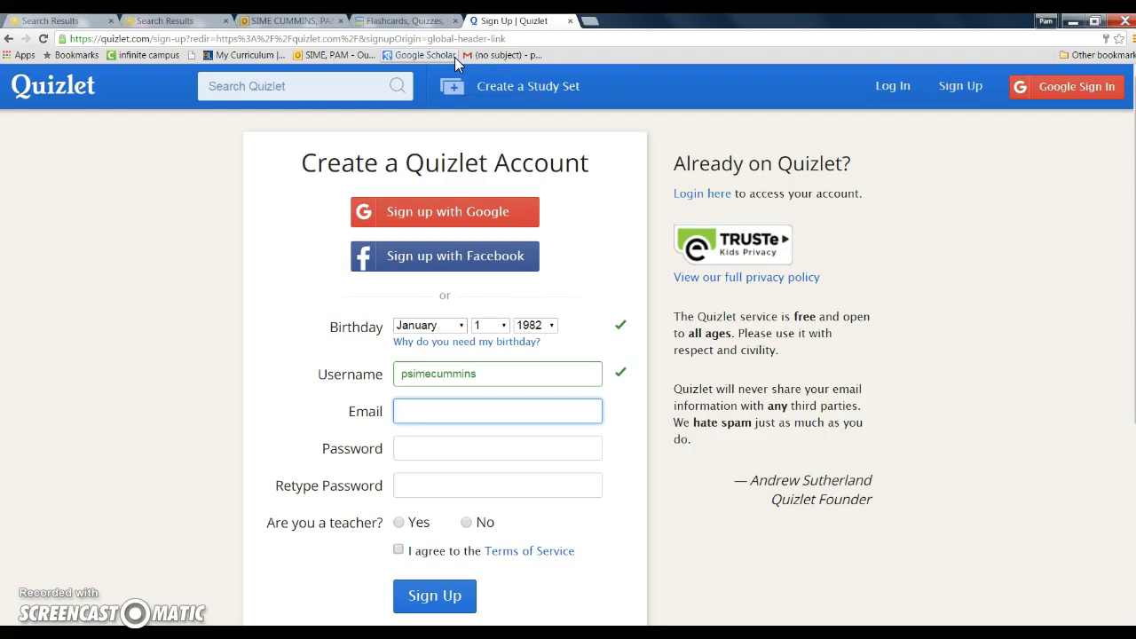
type("psim")
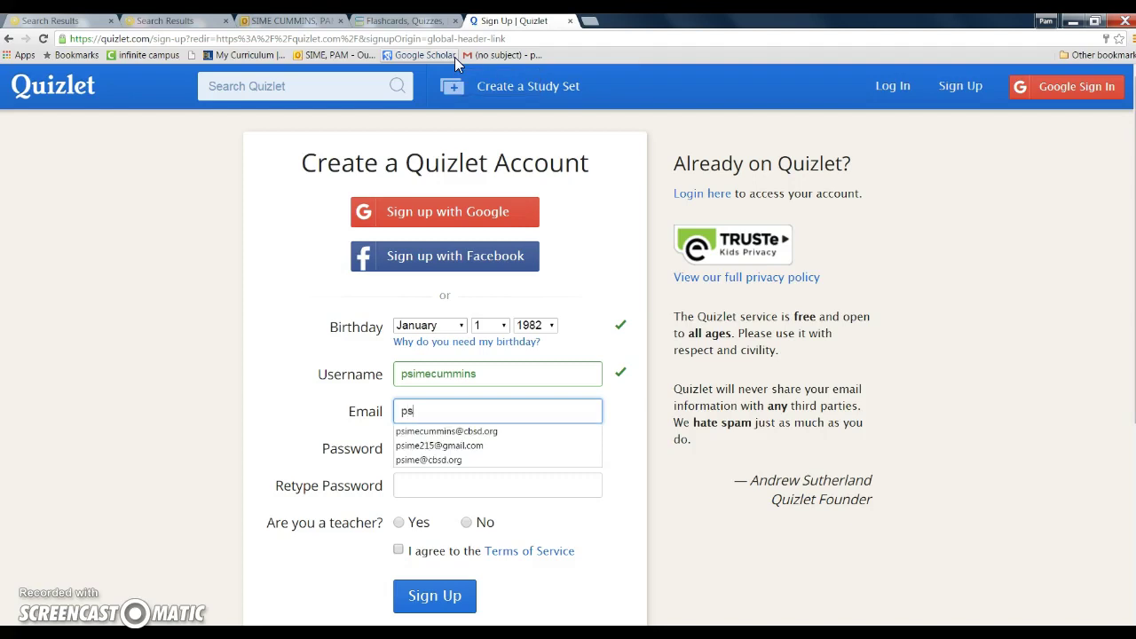
left_click(485, 433)
left_click(479, 446)
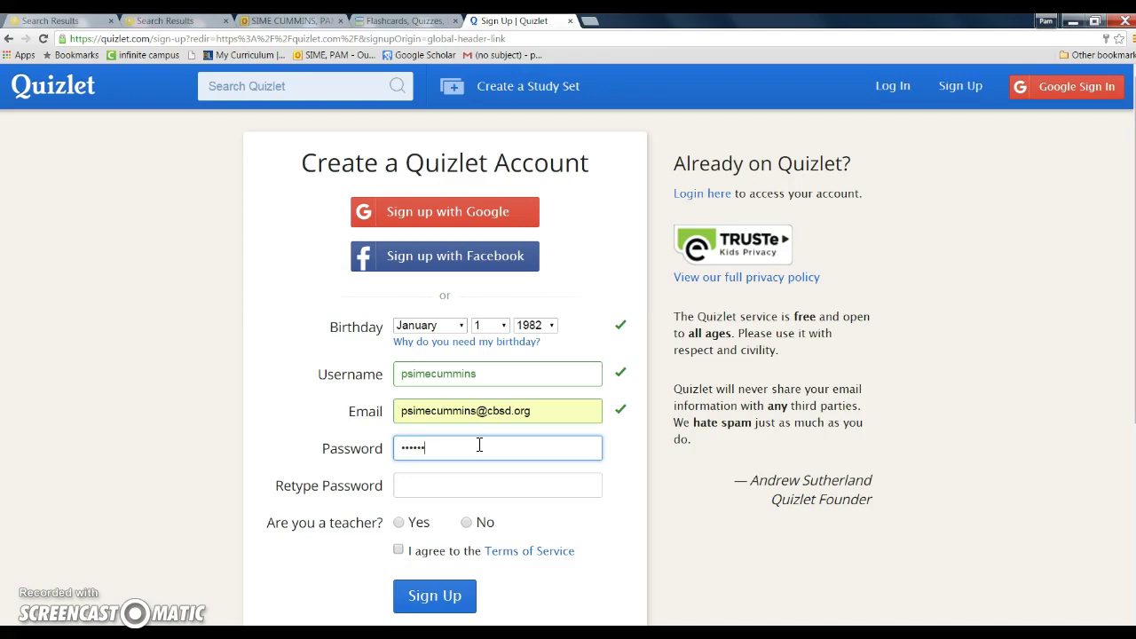
type("•••••••••")
key("Tab")
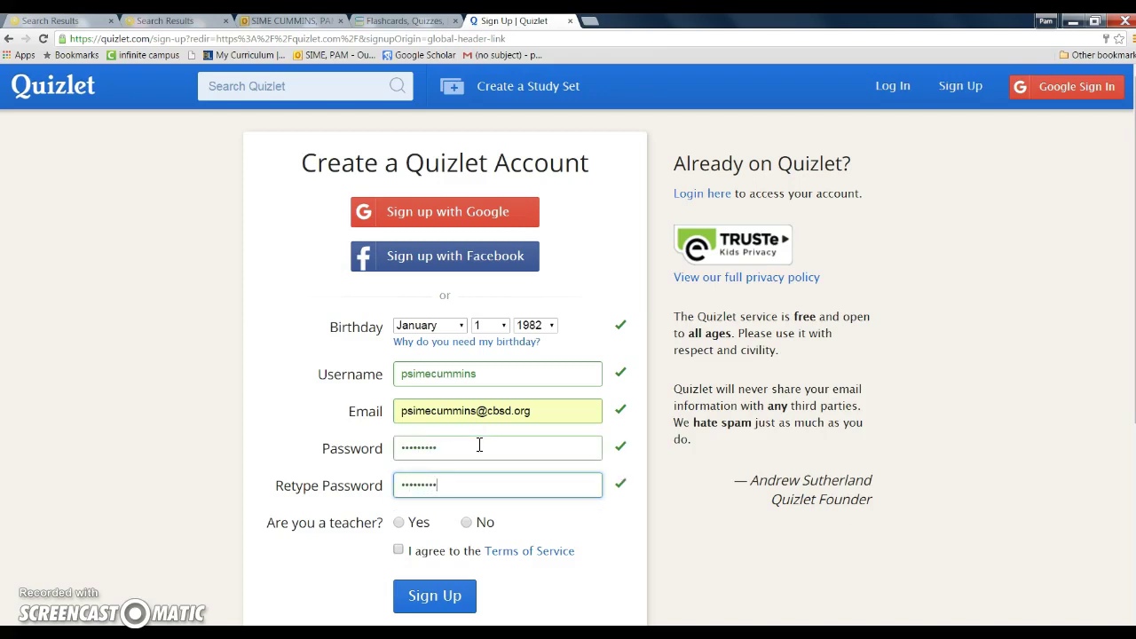
Answer No to the teacher question, accept the Terms of Service, and submit the sign-up
left_click(468, 525)
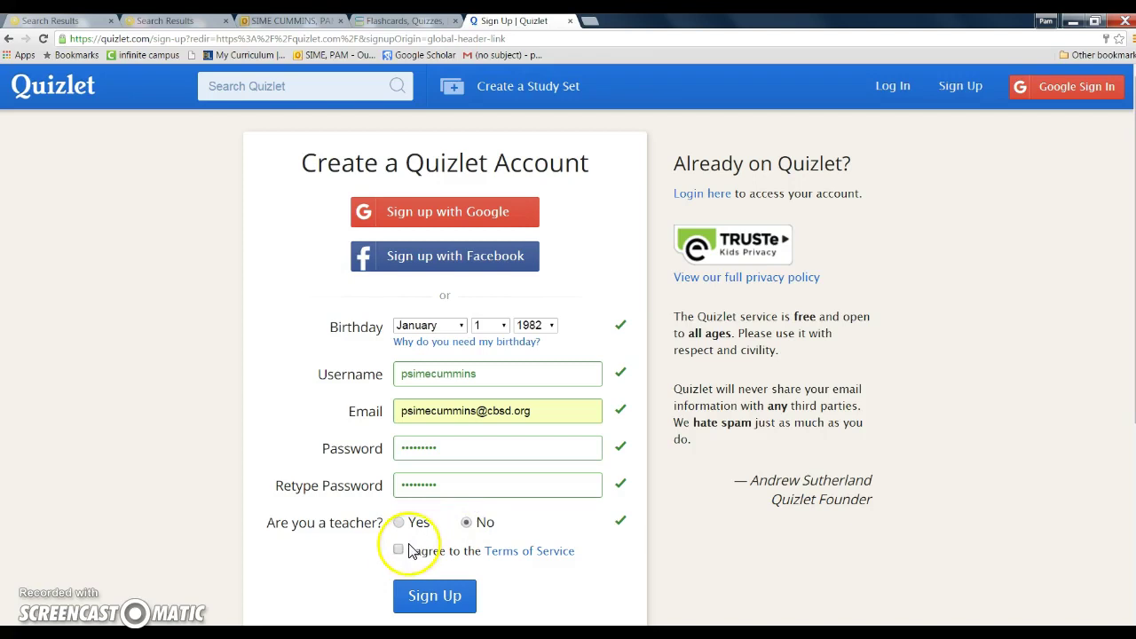
left_click(400, 550)
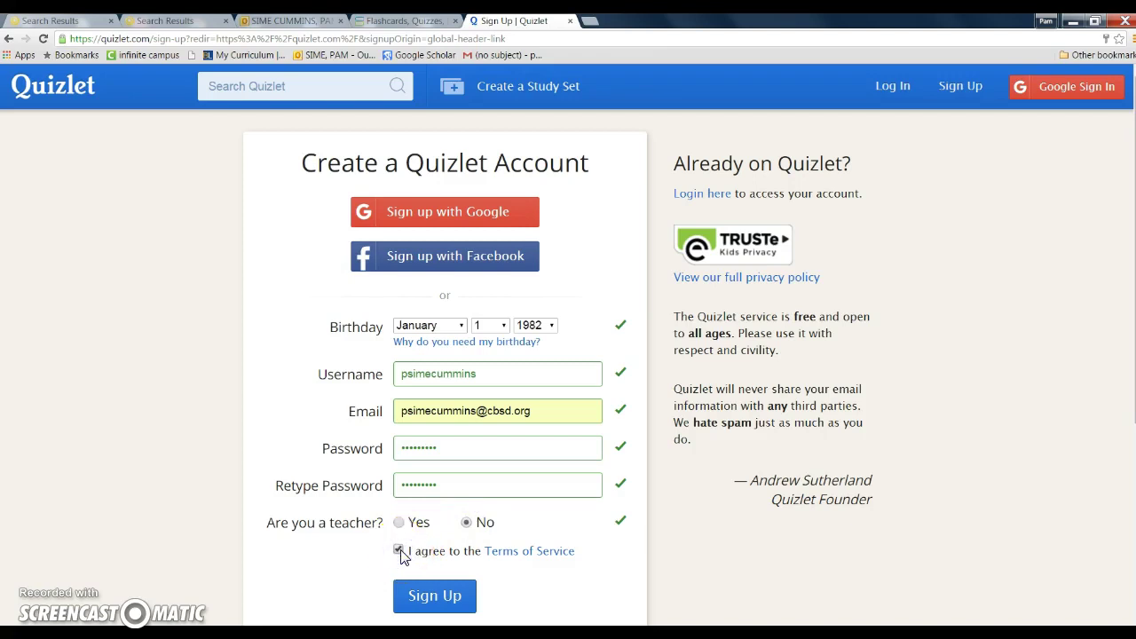
left_click(435, 595)
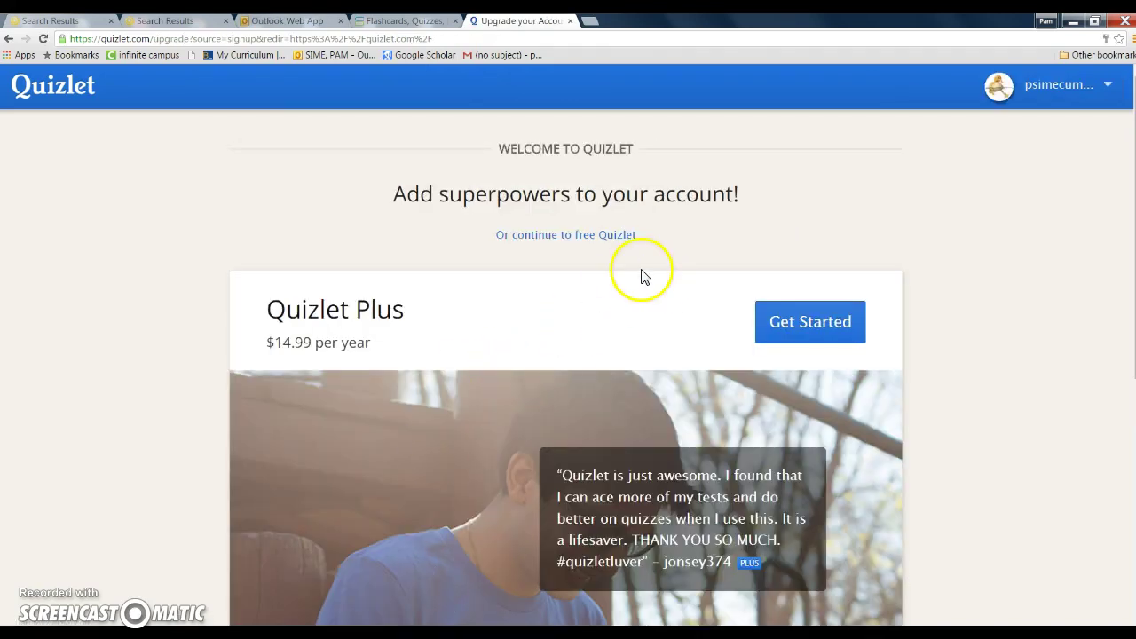
Skip Quizlet Plus, continue free, and start a new study set from the dashboard
left_click(566, 238)
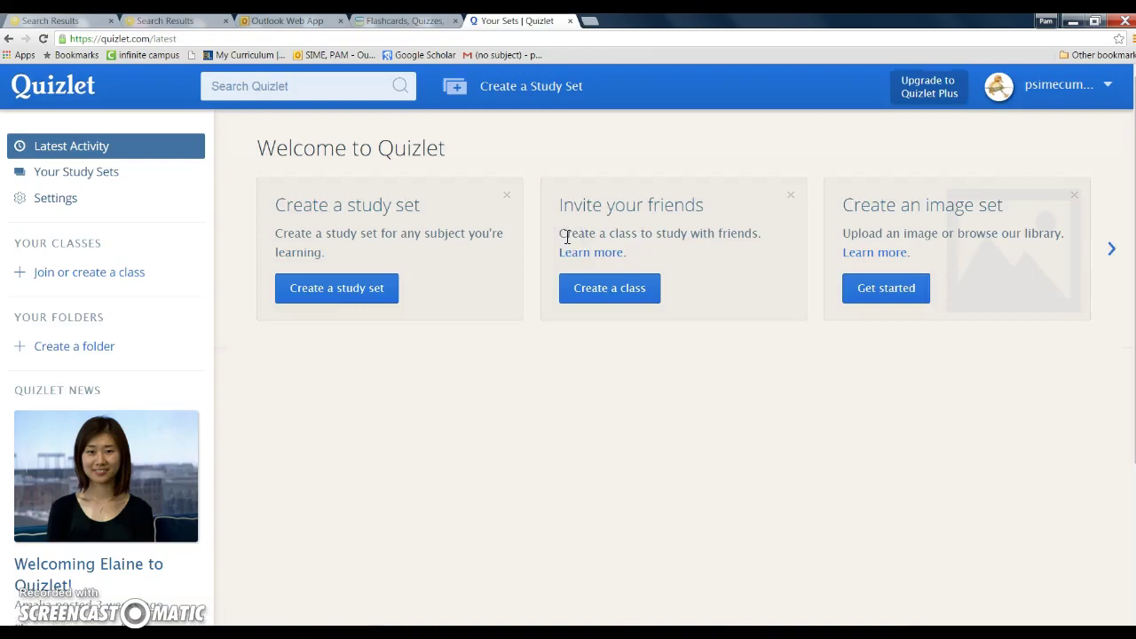
left_click(366, 291)
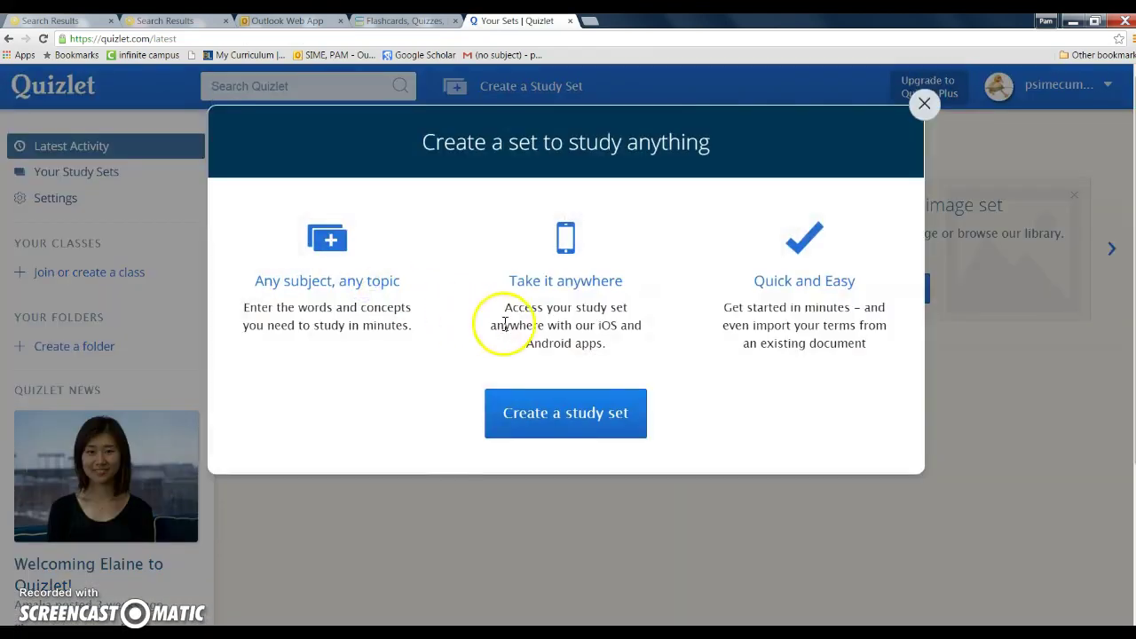
left_click(577, 417)
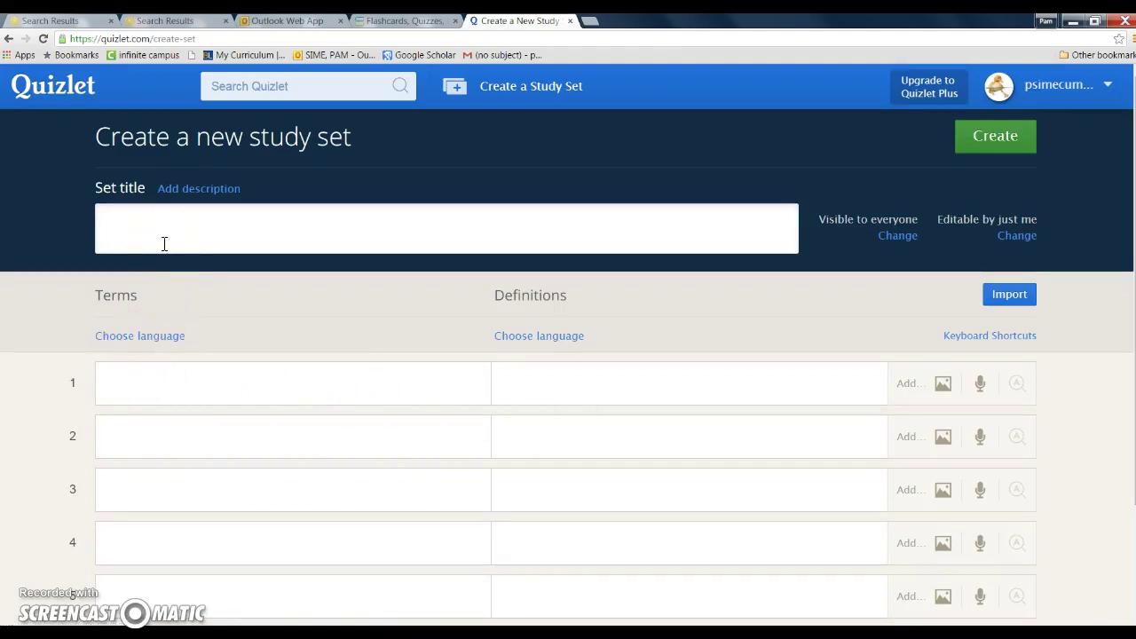
Title the set 'Geology Unit' and set both term and definition languages to English
type("ology Unit")
left_click(152, 341)
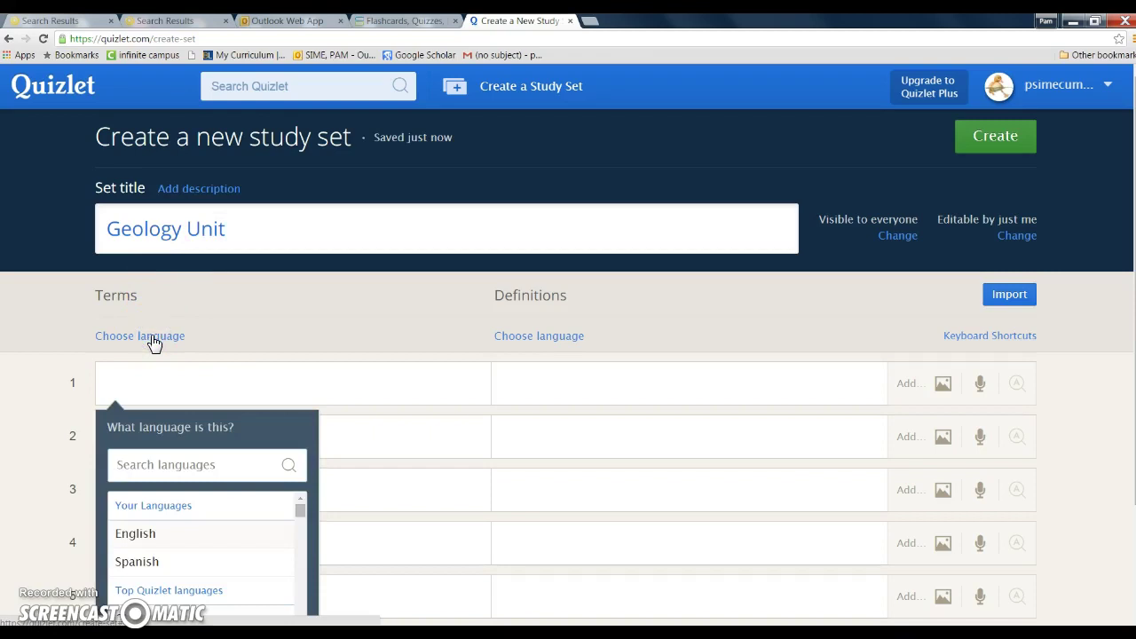
left_click(139, 535)
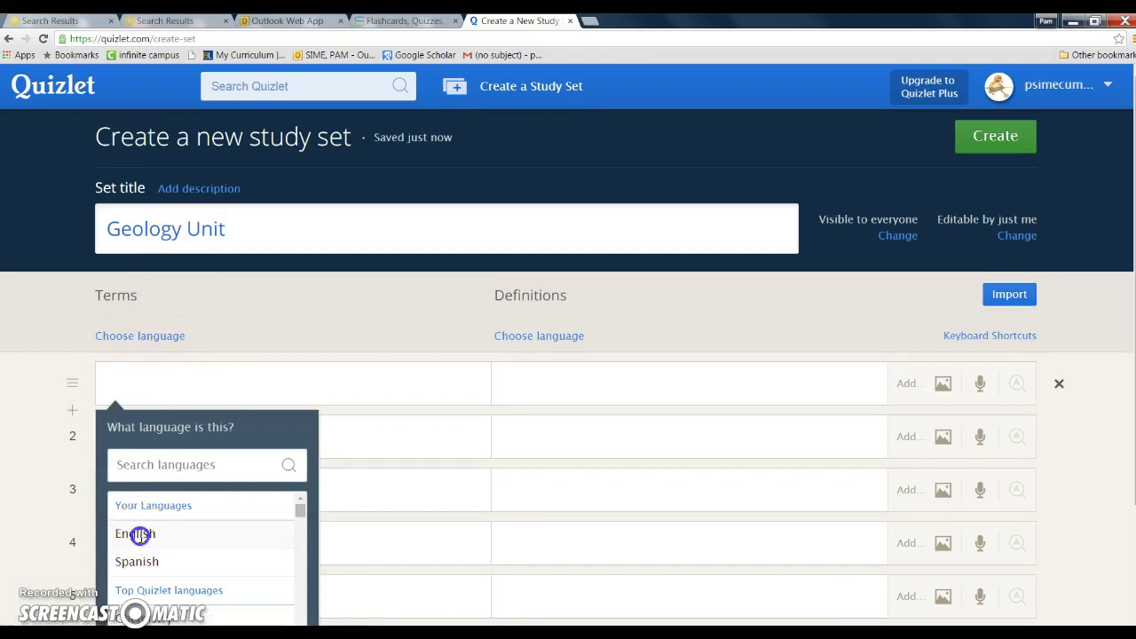
left_click(545, 339)
left_click(537, 457)
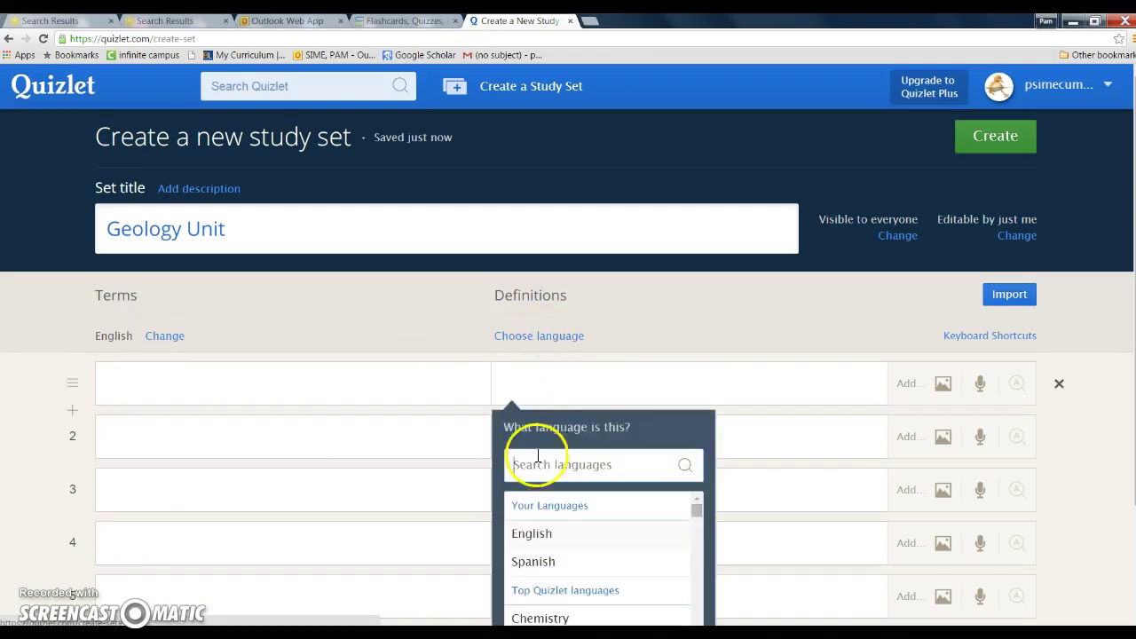
left_click(540, 536)
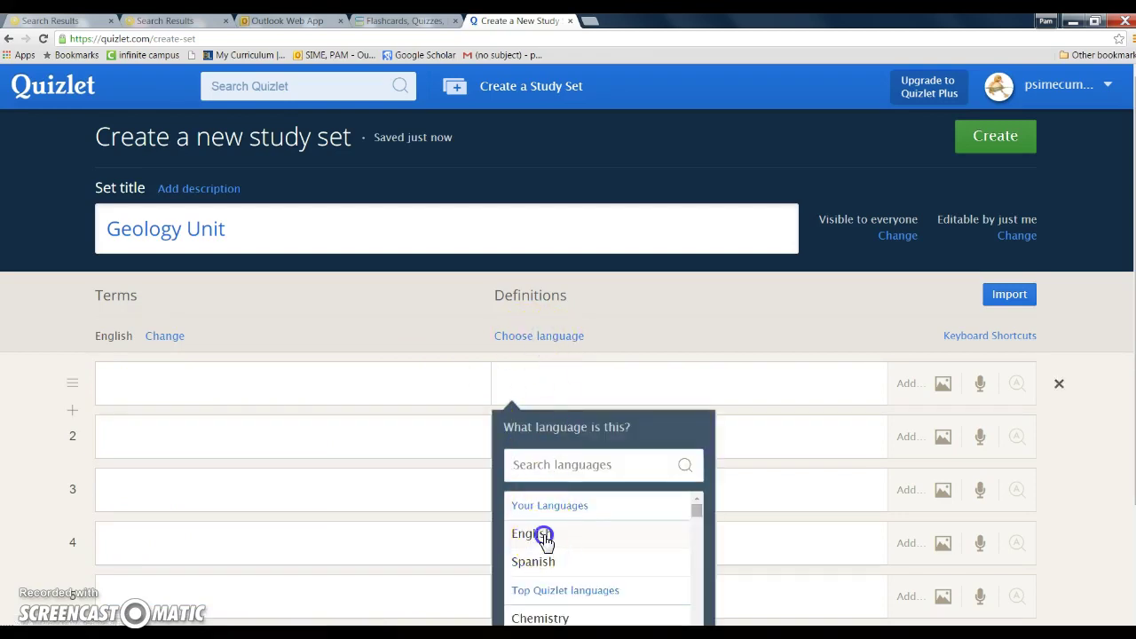
Enter card 1: 'subduction' defined as 'when one plate moves underneath another'
left_click(284, 385)
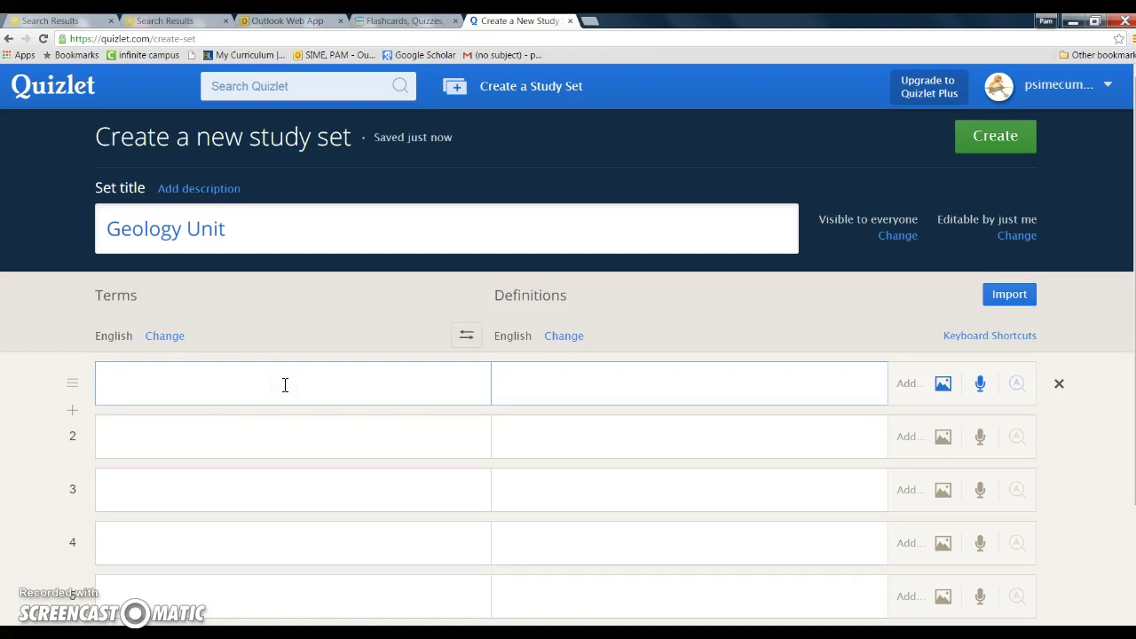
type("subduction")
key("Tab")
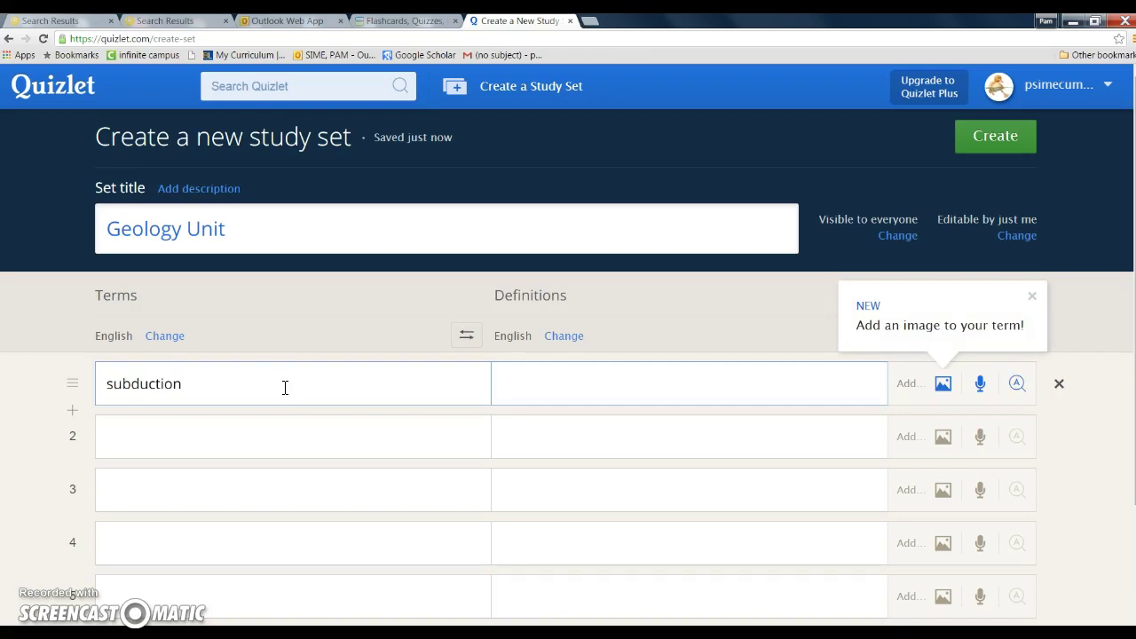
type("when one plate moves underneath")
left_click(288, 396)
type("another")
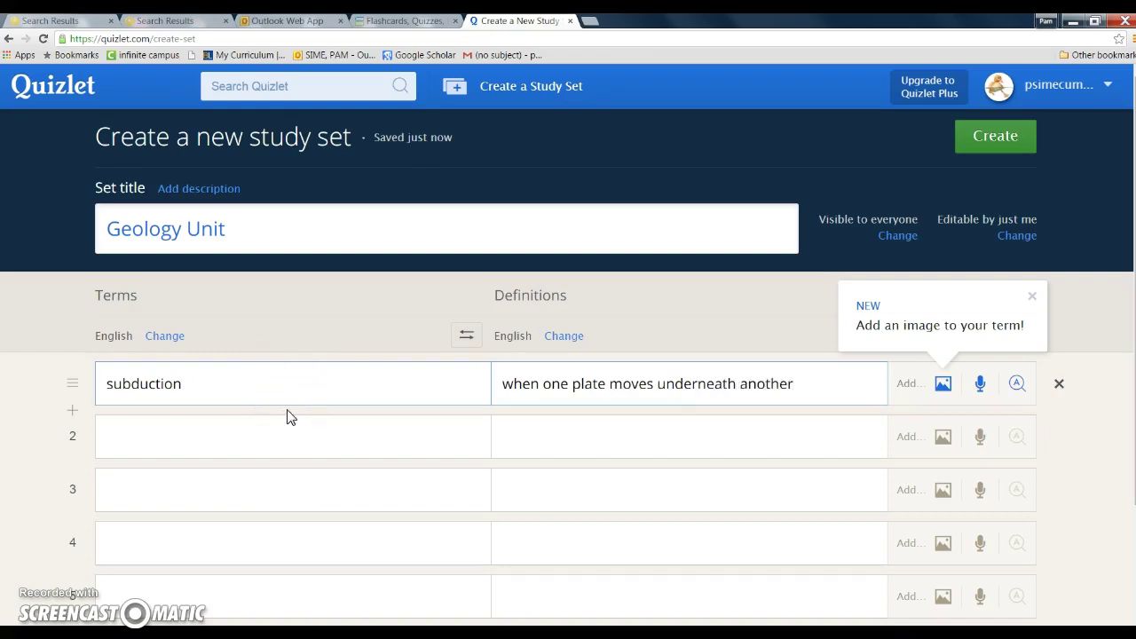
Fill card 2 with 'Wegner' and 'the person who cam up with the theory of continental drift'
left_click(220, 431)
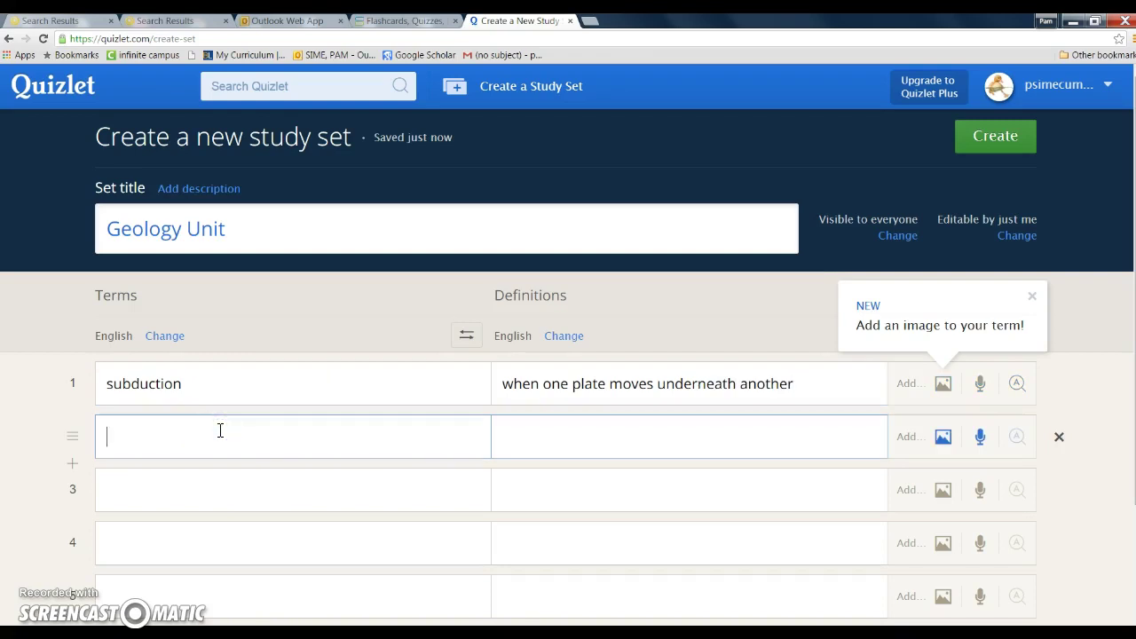
type("Wegner")
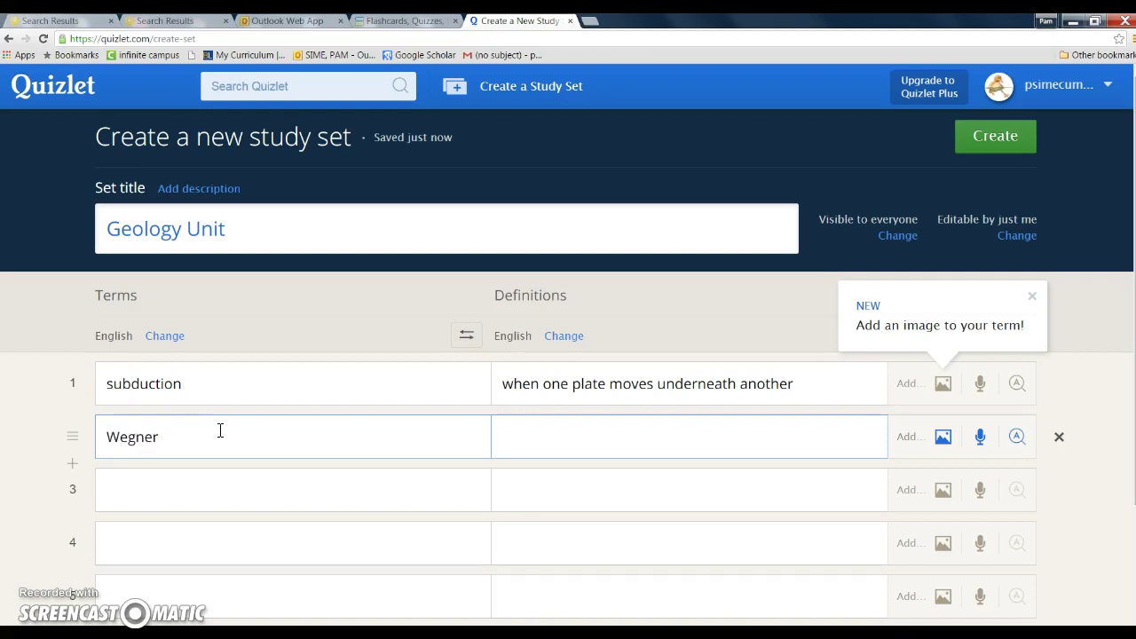
left_click(541, 425)
left_click(543, 424)
type("the ")
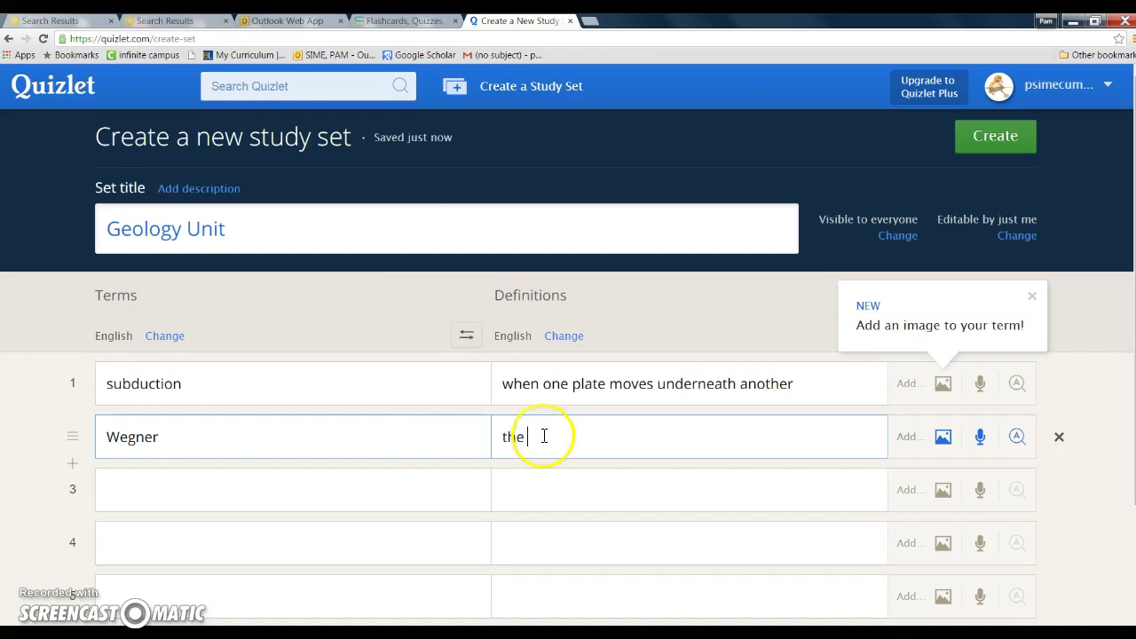
type("person who ca")
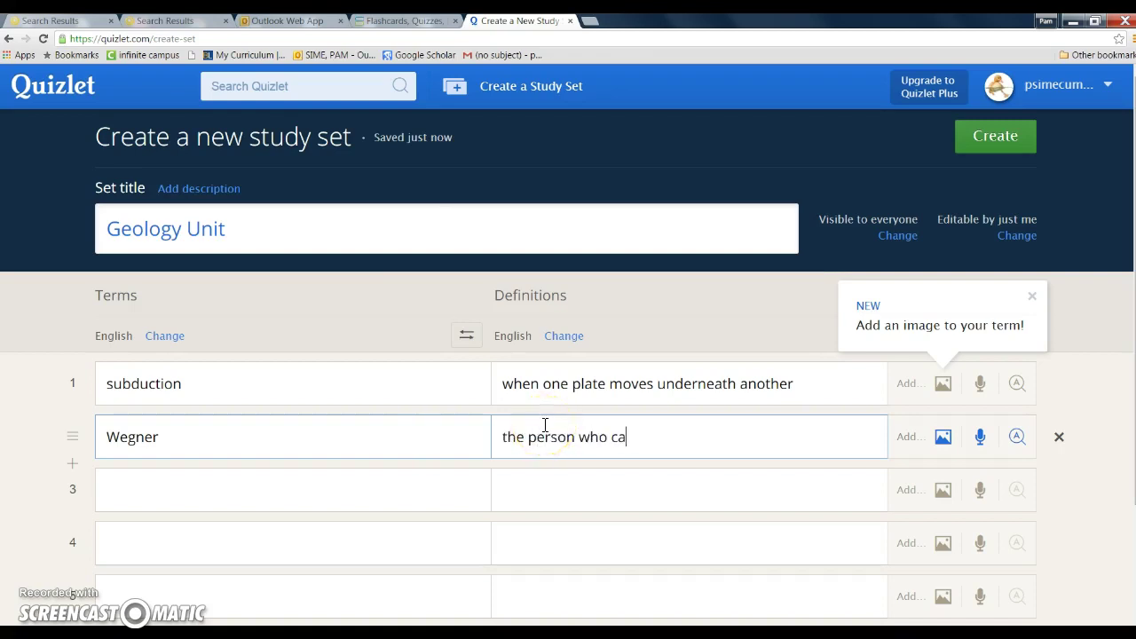
type("m up with the theory")
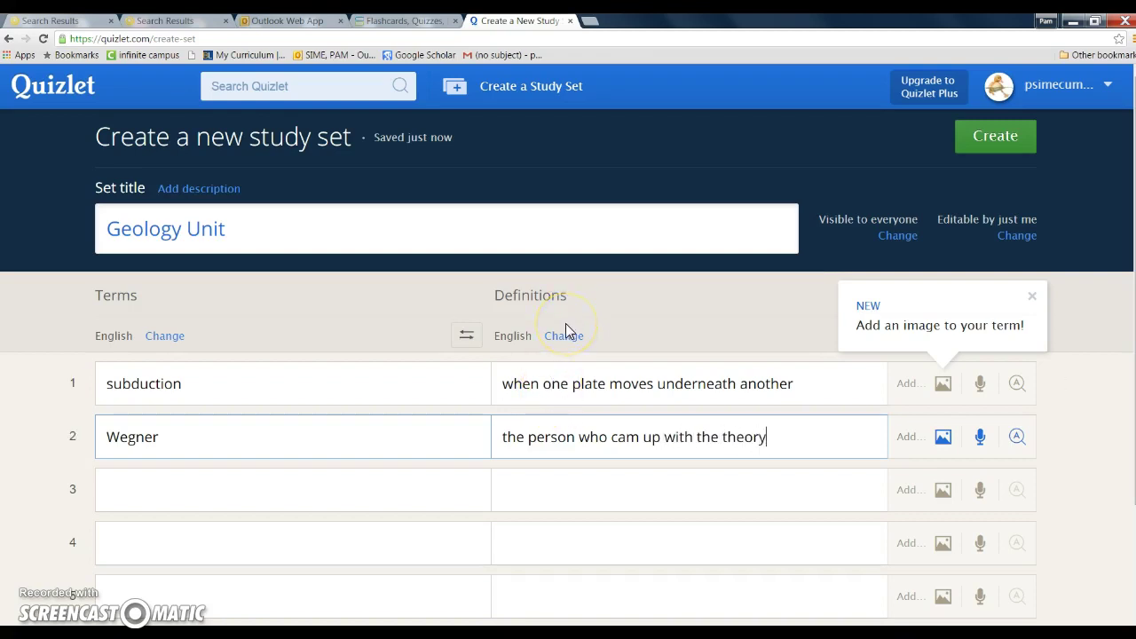
type(" of continental drift")
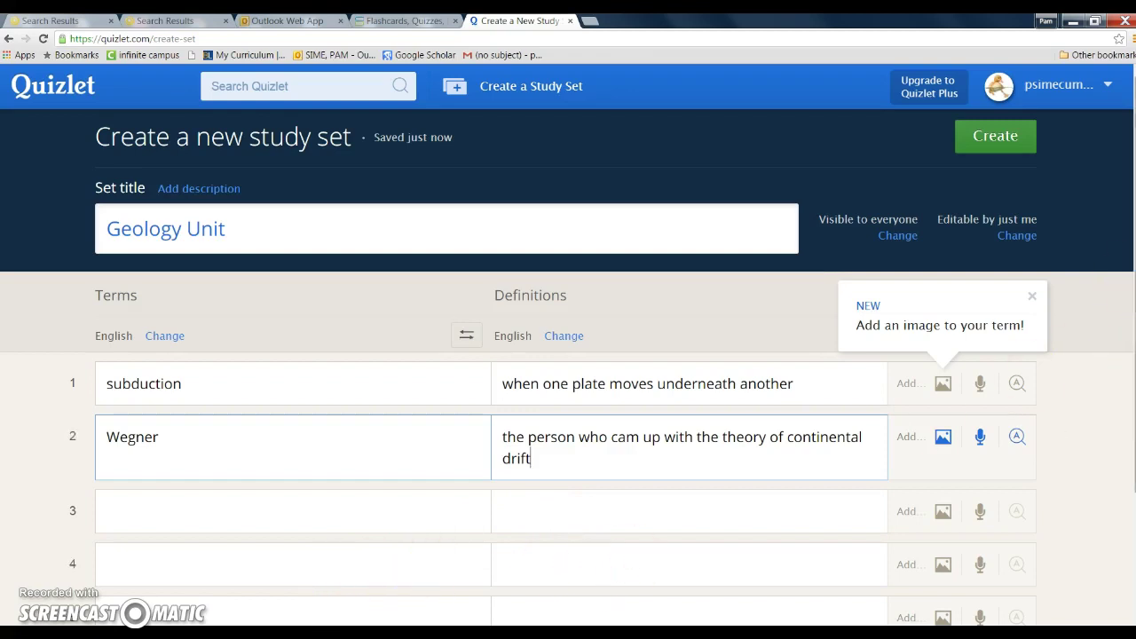
scroll(568, 346, "down", 3)
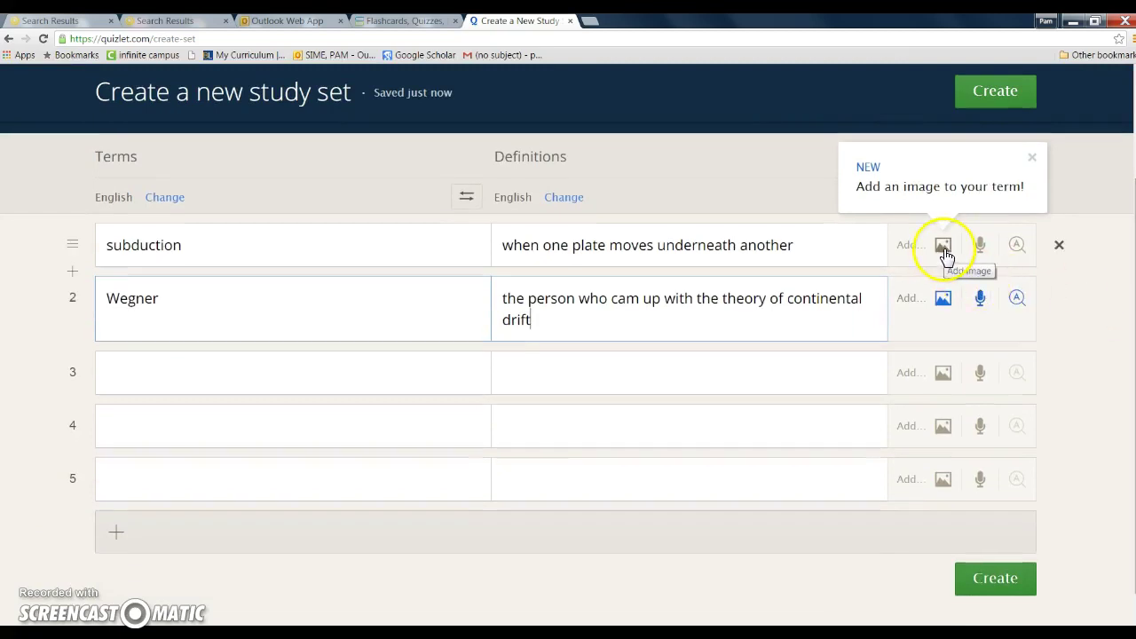
Save the Geology Unit set with Create and close the 'Now share it with others!' dialog
left_click(1019, 249)
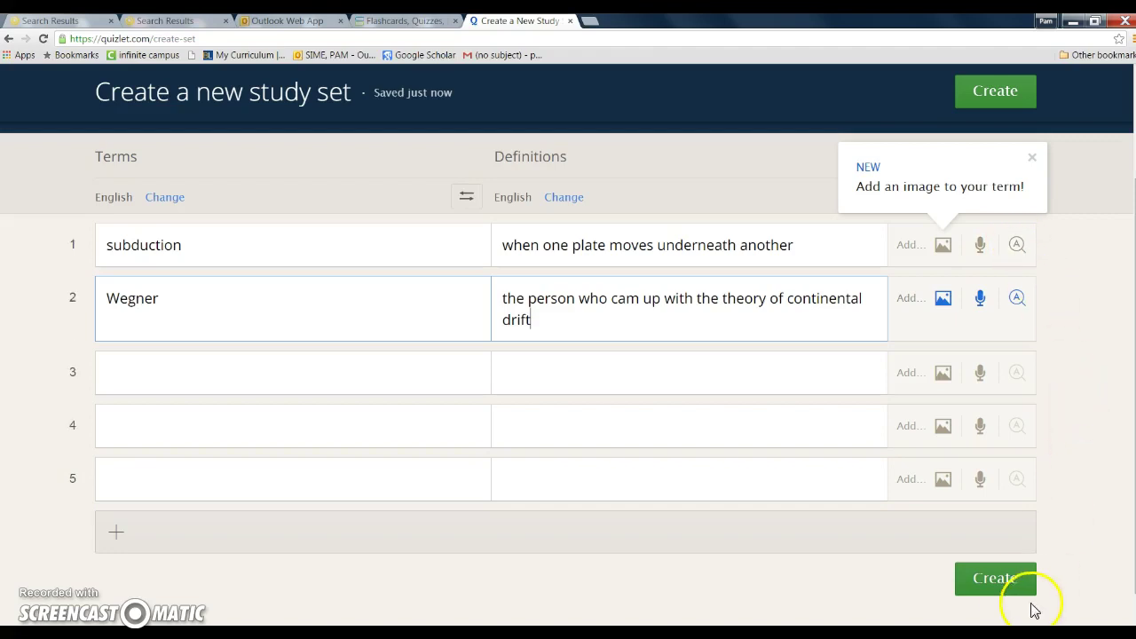
left_click(1004, 586)
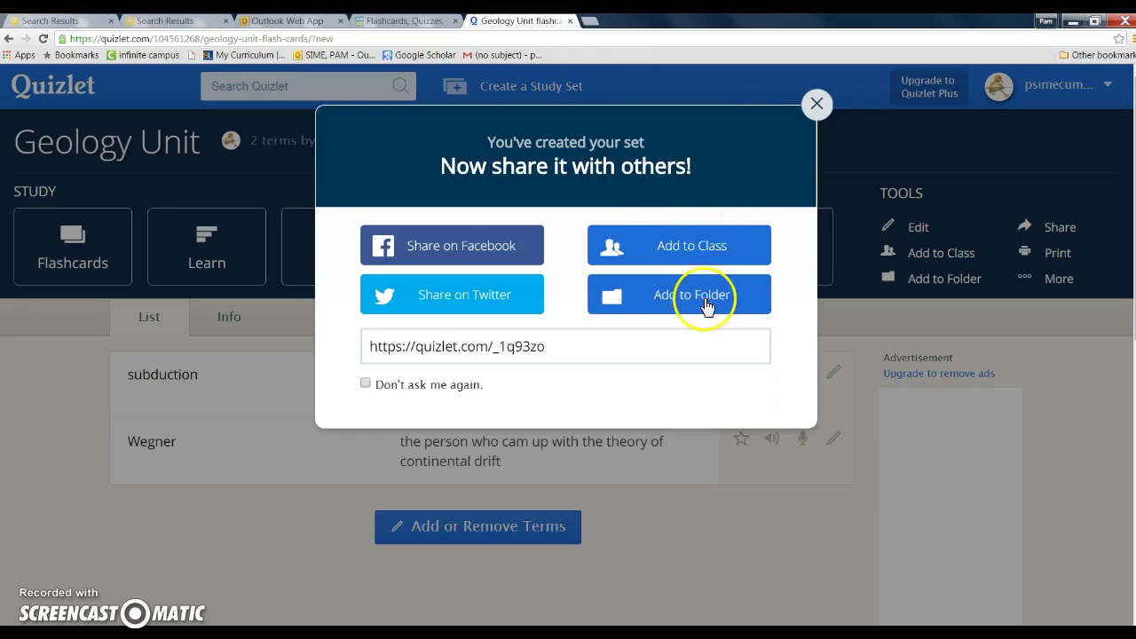
left_click(819, 104)
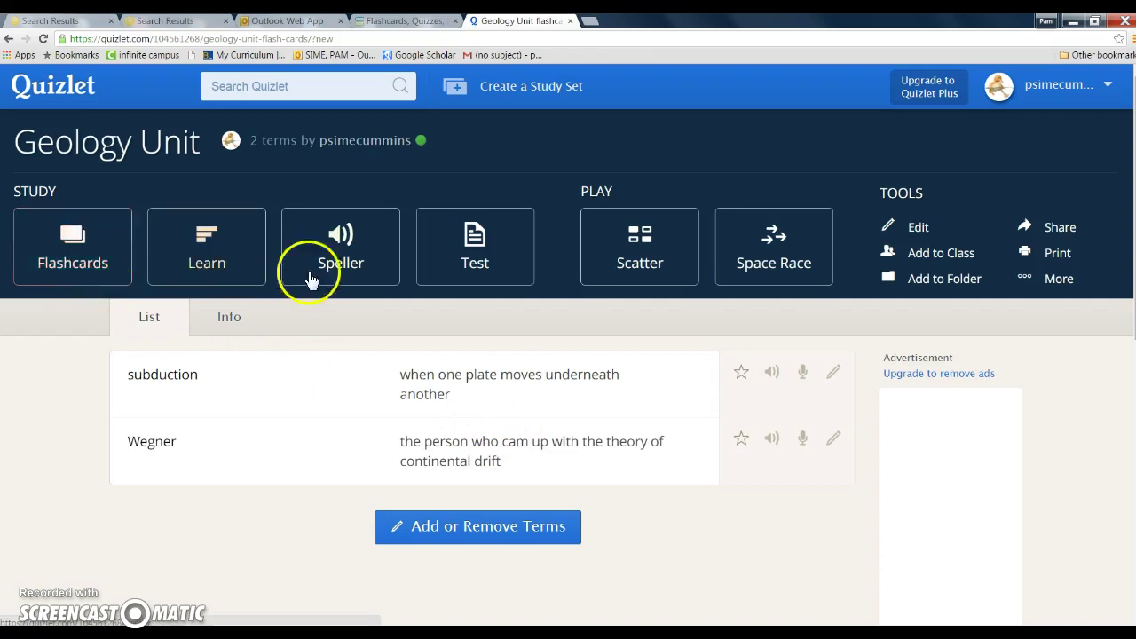
Go through both cards in Flashcards, flipping each to reveal subduction and Wegner
left_click(71, 258)
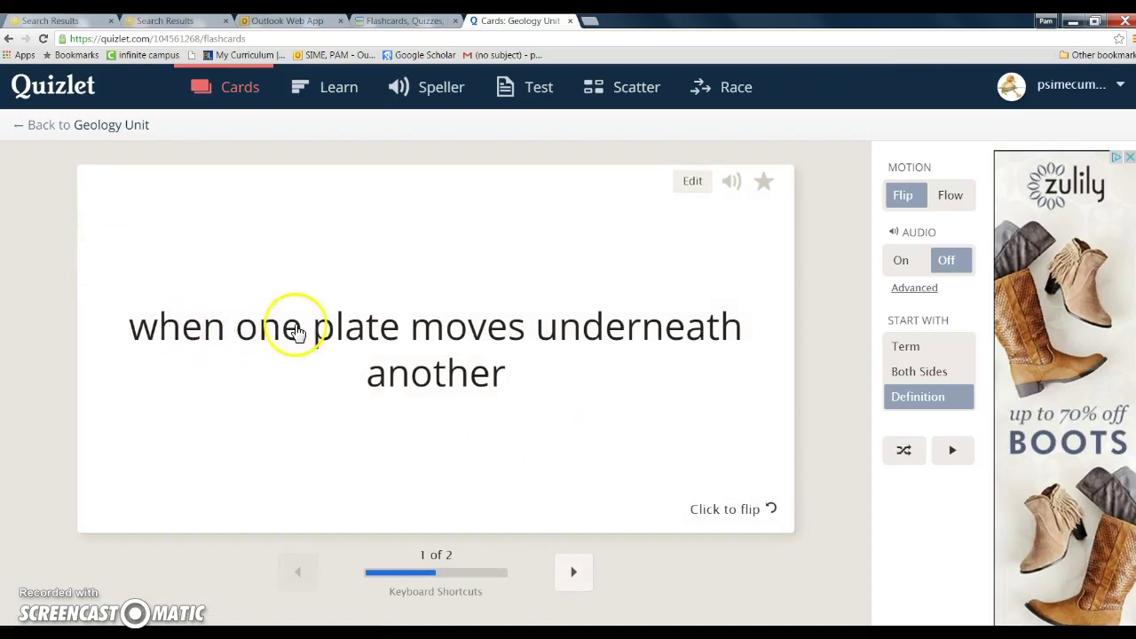
left_click(744, 513)
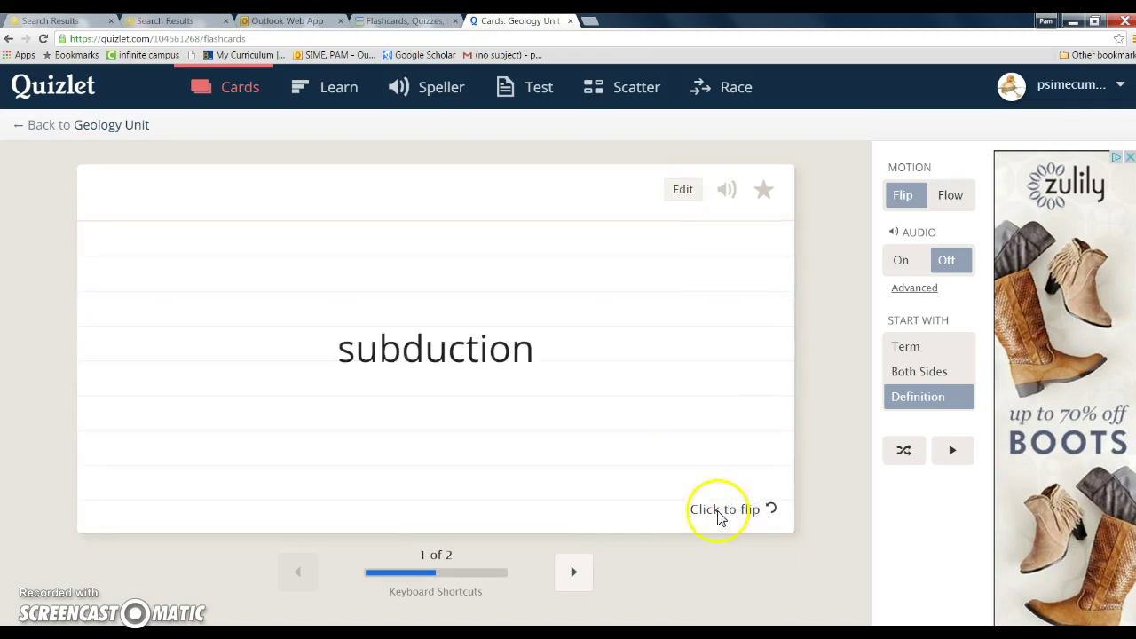
left_click(576, 574)
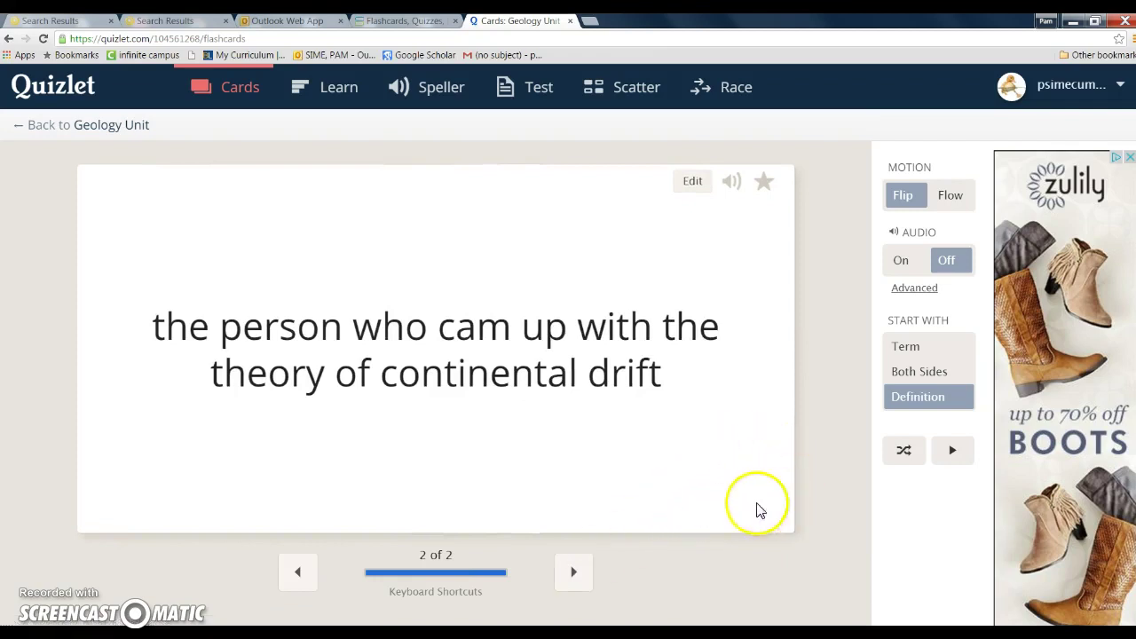
left_click(776, 486)
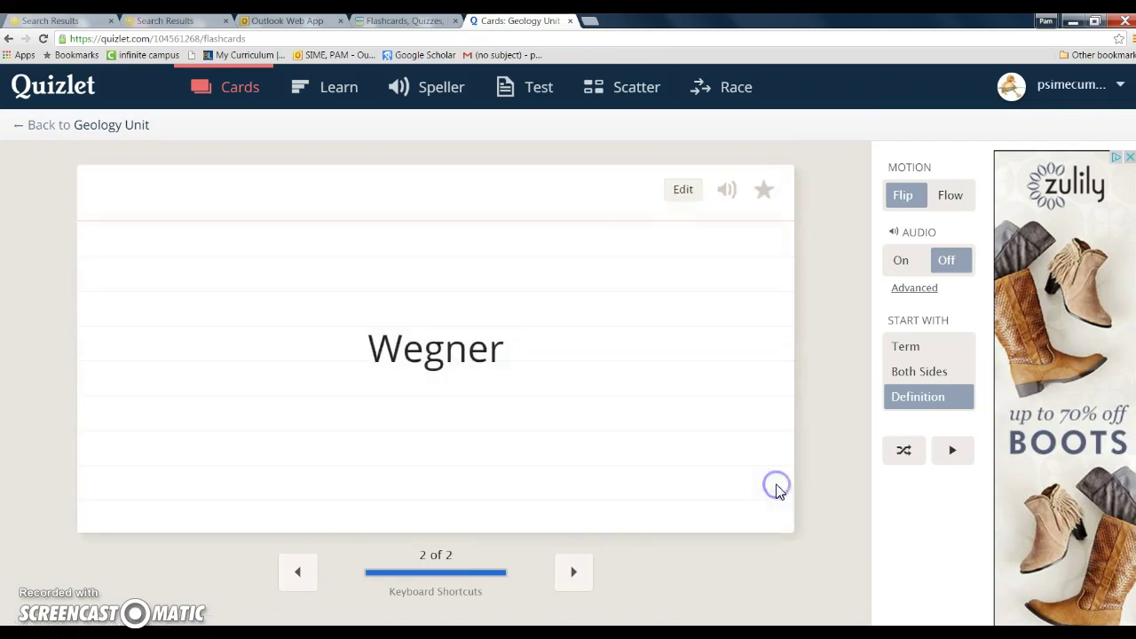
left_click(471, 302)
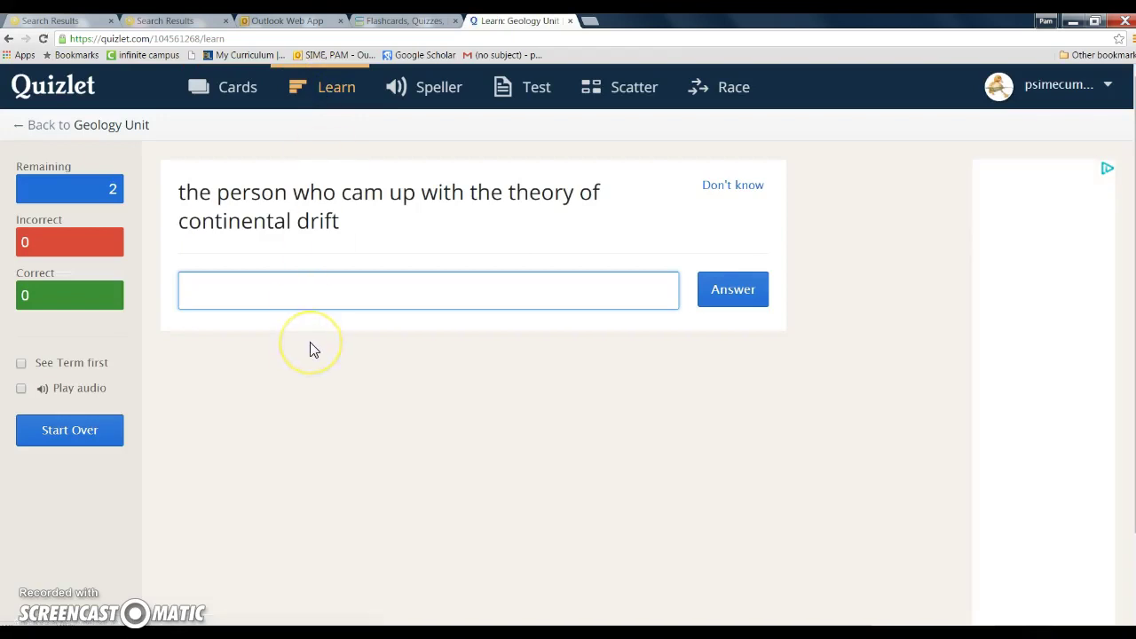
Answer the continental drift question correctly with 'wegner' and continue
type("wegner")
left_click(728, 295)
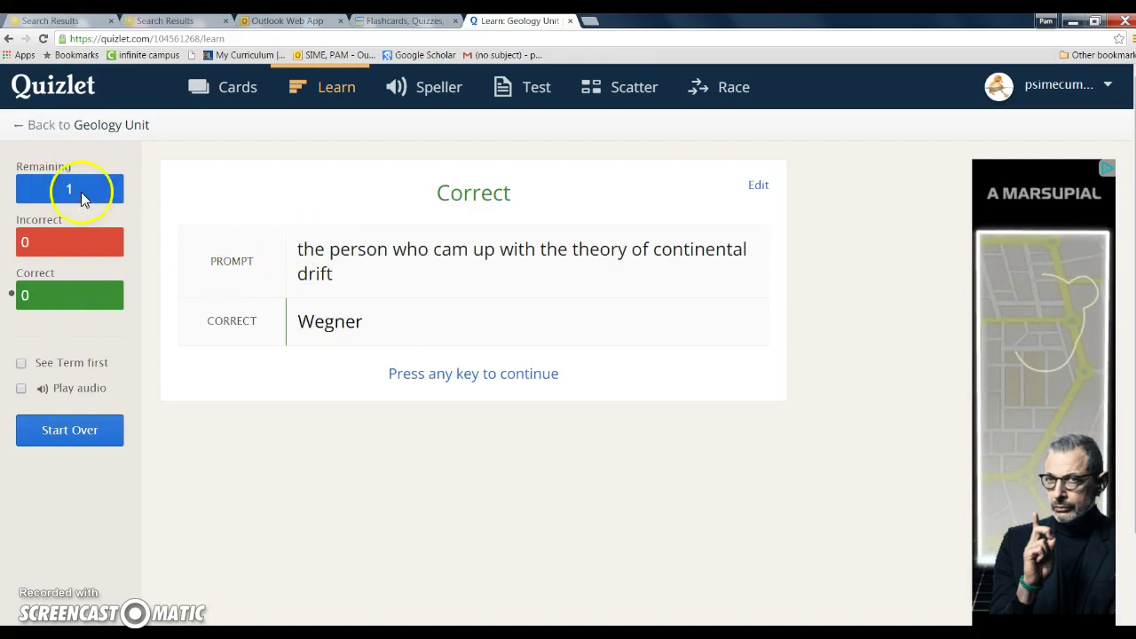
left_click(475, 377)
left_click(418, 373)
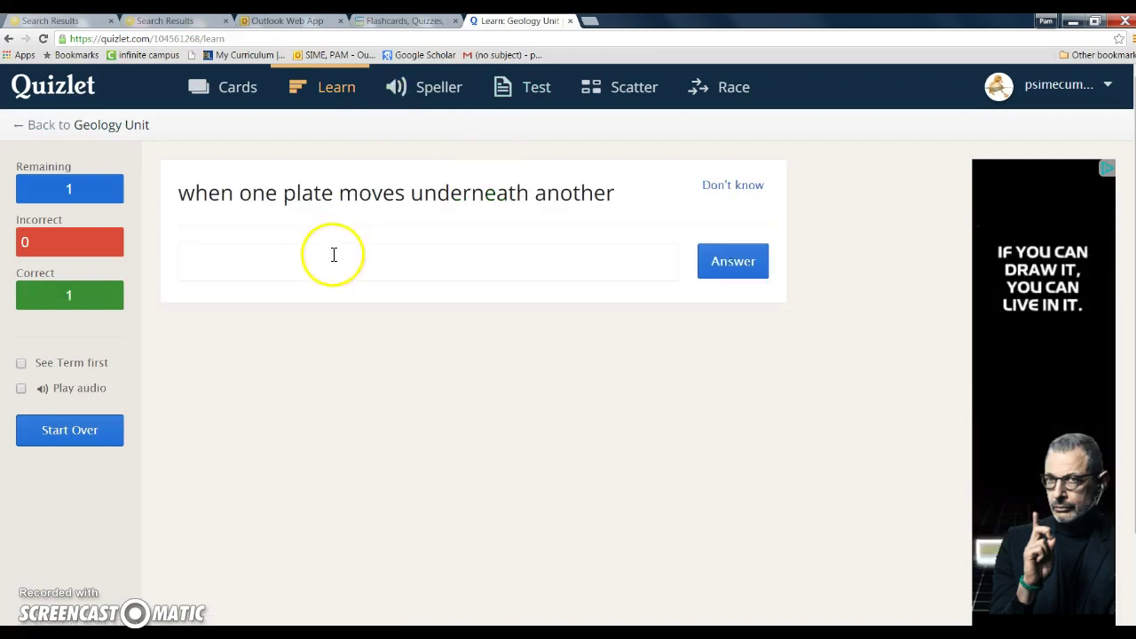
Submit a wrong answer to the plate question, ending Learn at 1 correct, 1 incorrect, then open Test
left_click(333, 261)
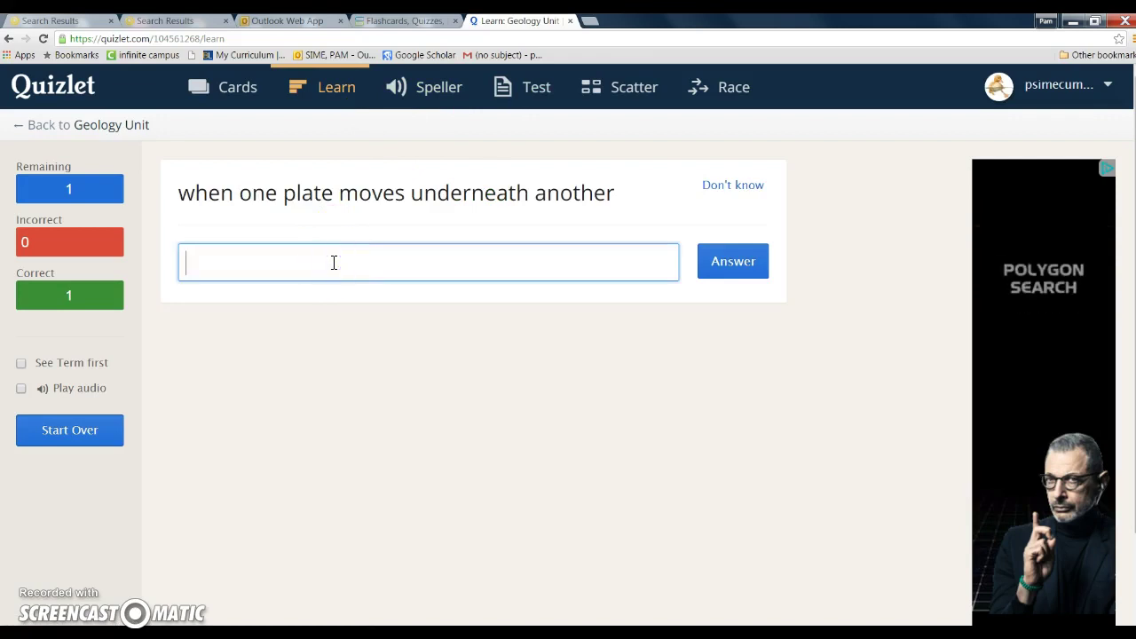
type("jasfajl")
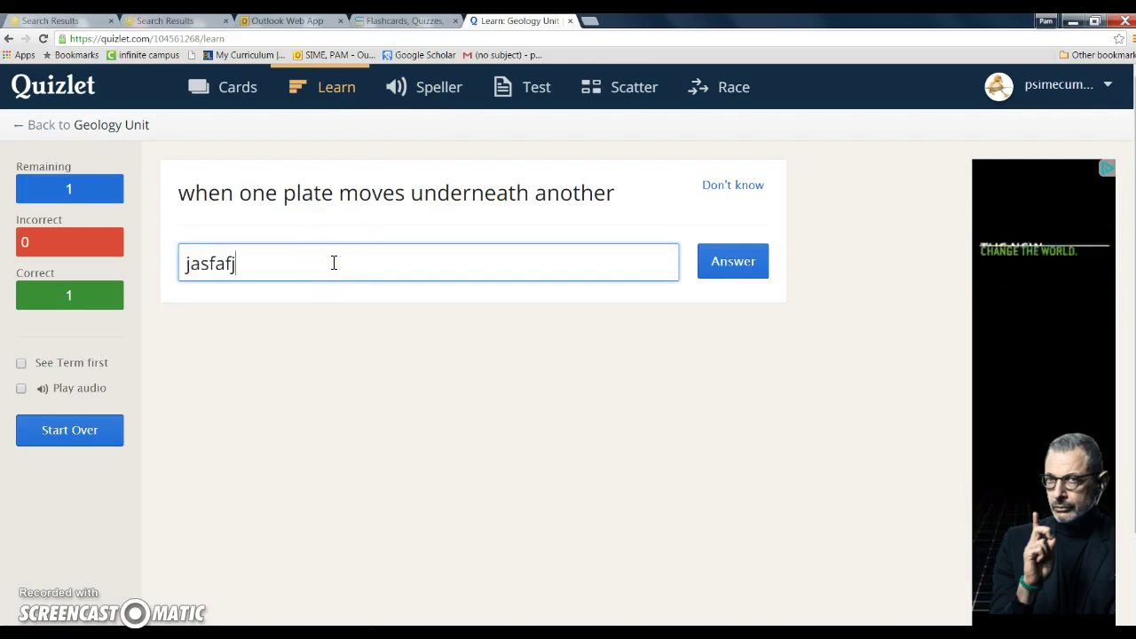
left_click(748, 264)
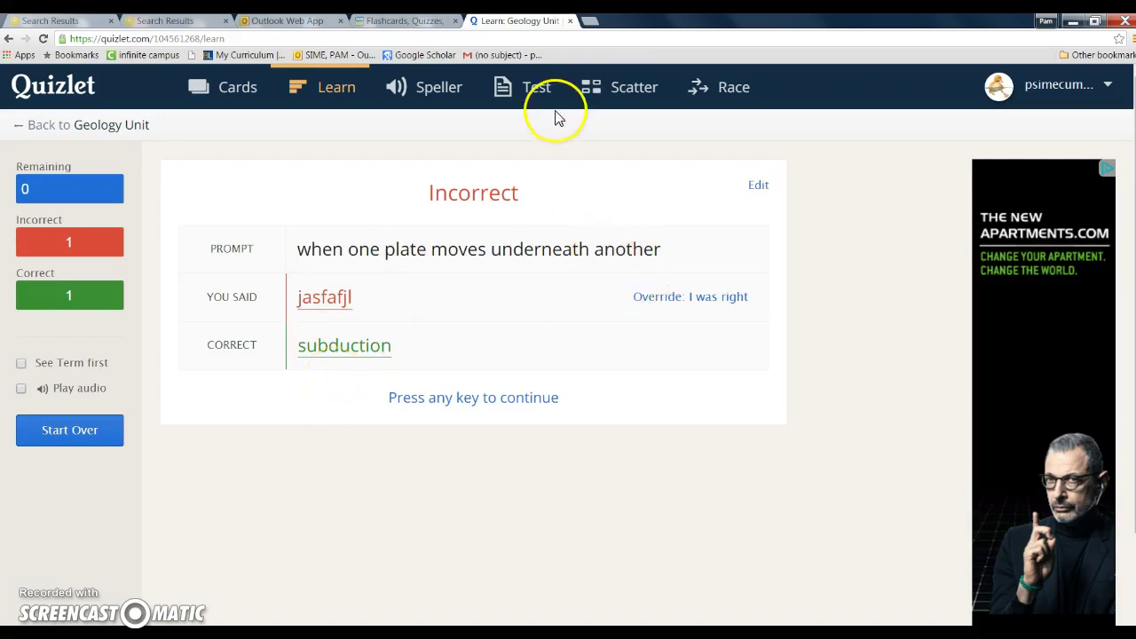
left_click(534, 94)
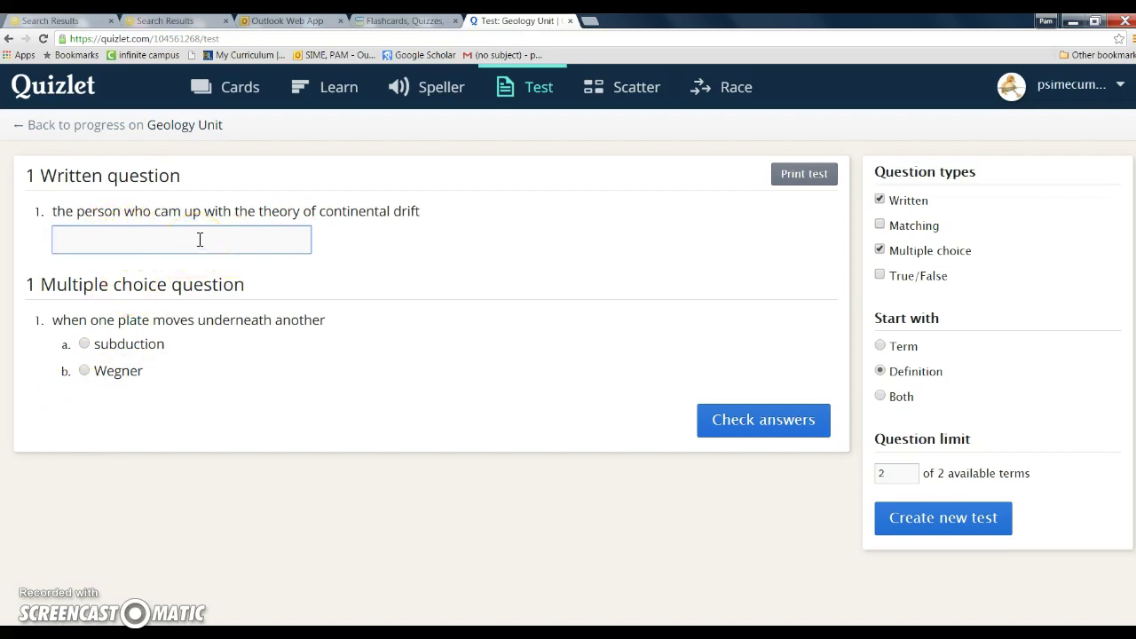
Start a Scatter game and match Wegner and subduction to their definitions in 8.4 seconds
left_click(617, 89)
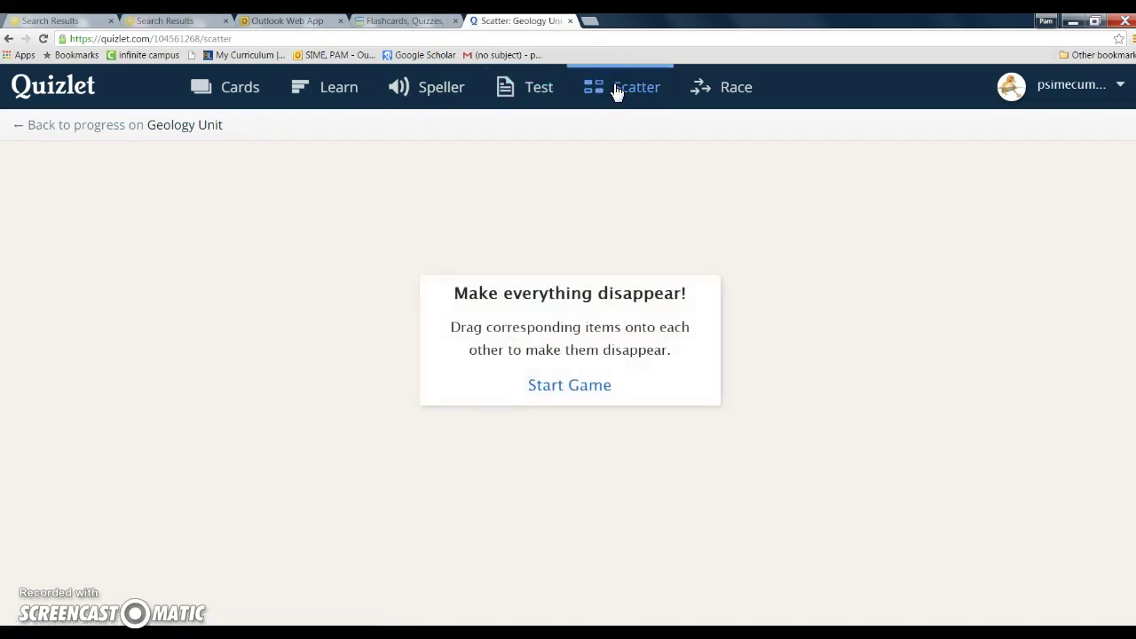
left_click(566, 388)
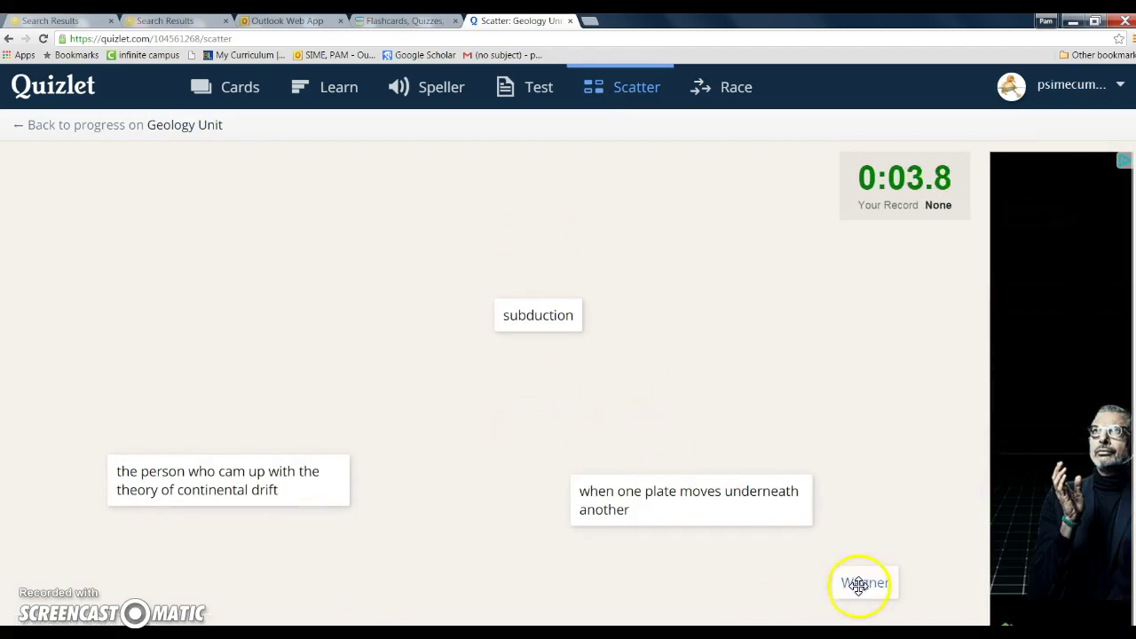
left_click_drag(858, 584, 240, 476)
left_click_drag(543, 329, 692, 512)
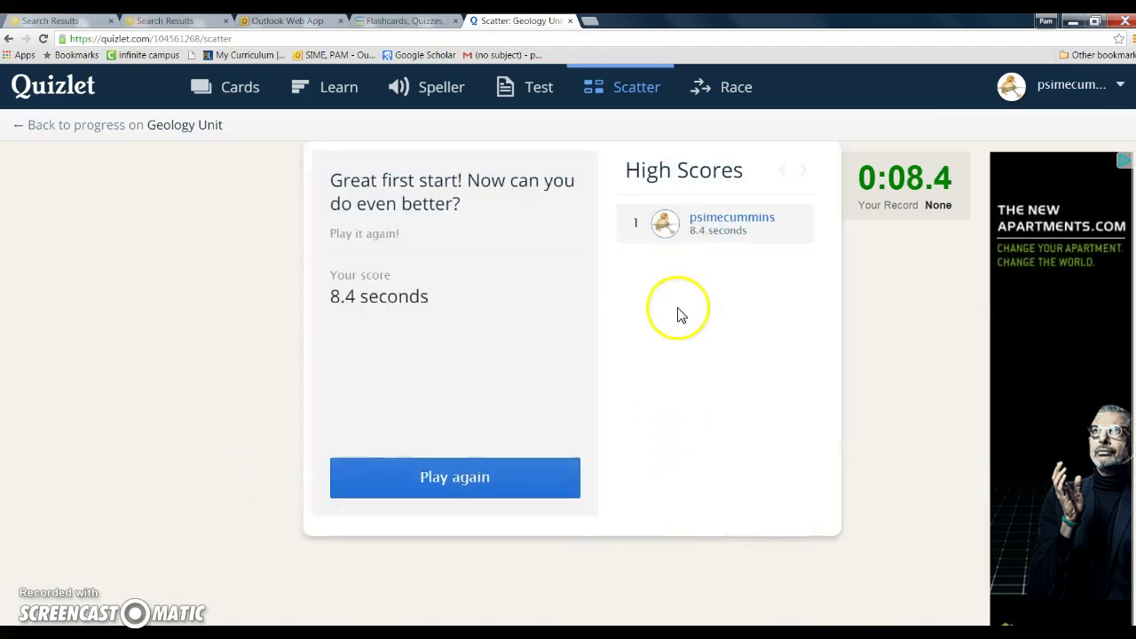